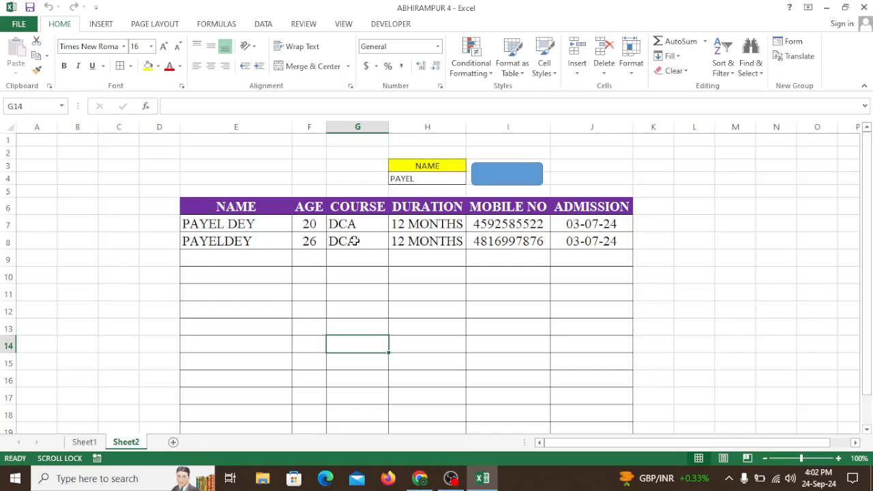
Run the name filter, clear the search name in H4, and rerun the filter to list all records
left_click(513, 174)
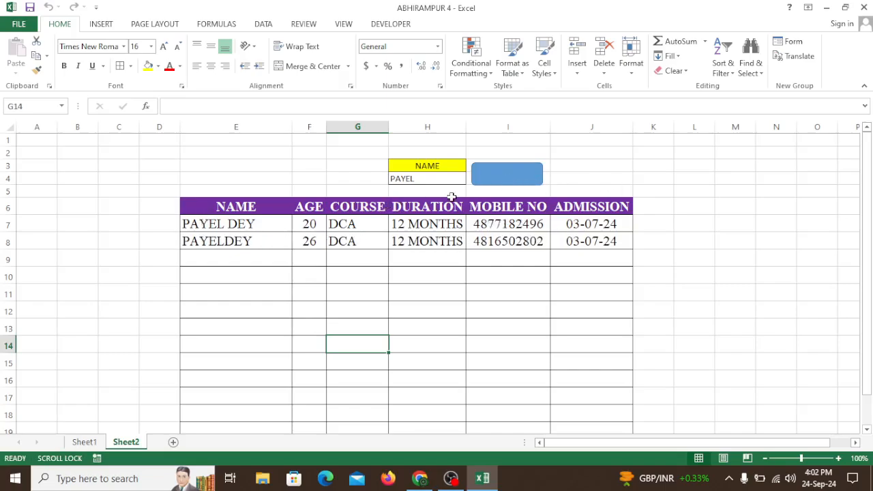
left_click(420, 179)
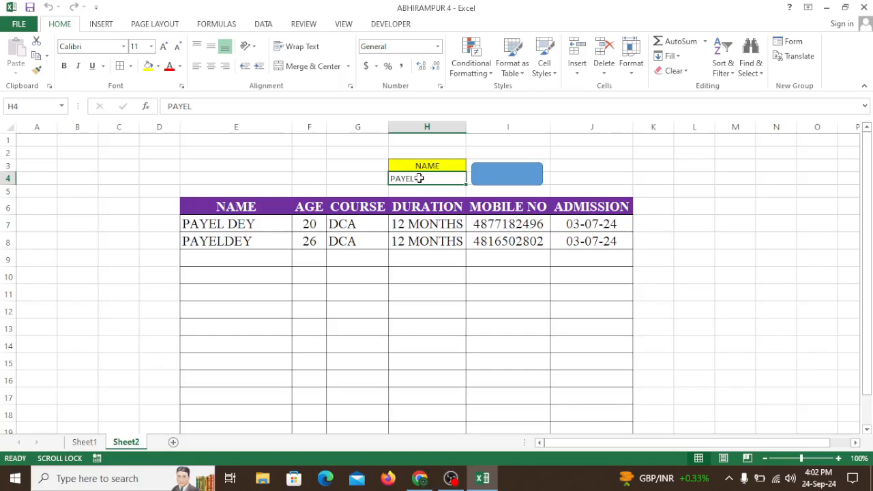
key("Delete")
left_click(519, 179)
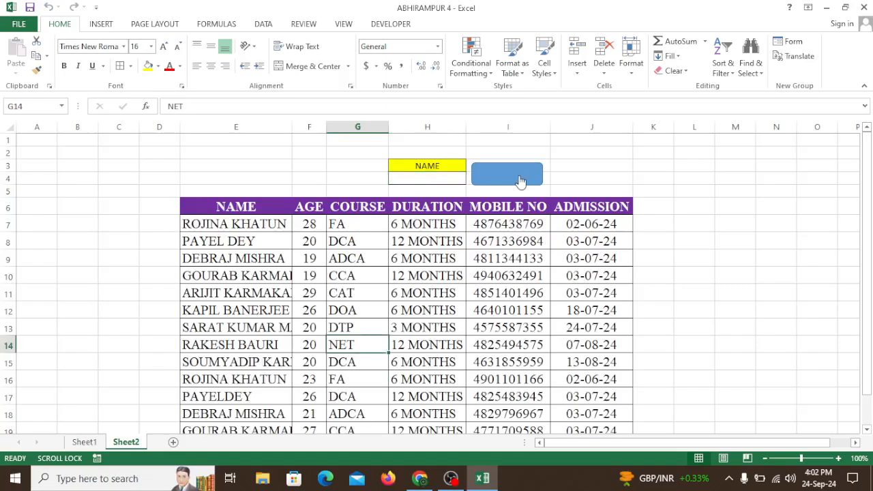
Enter a student's first name in search cell H4 and run the filter on the records
left_click(414, 179)
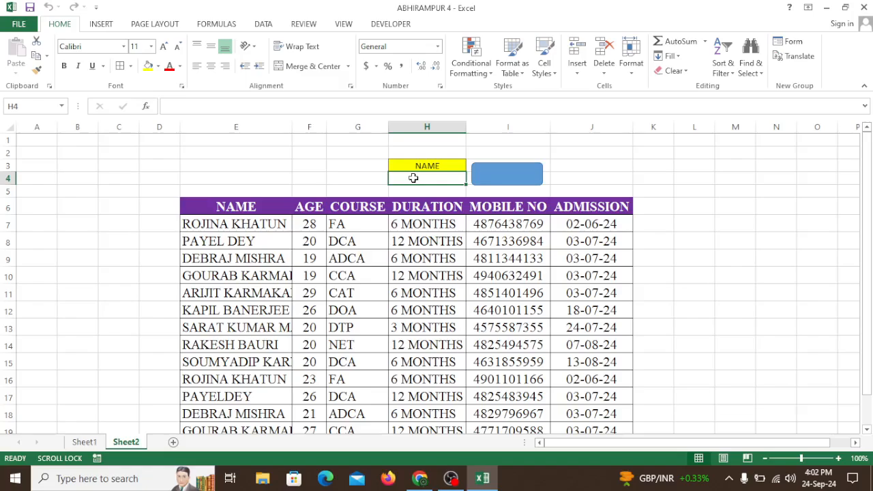
type("SARAT")
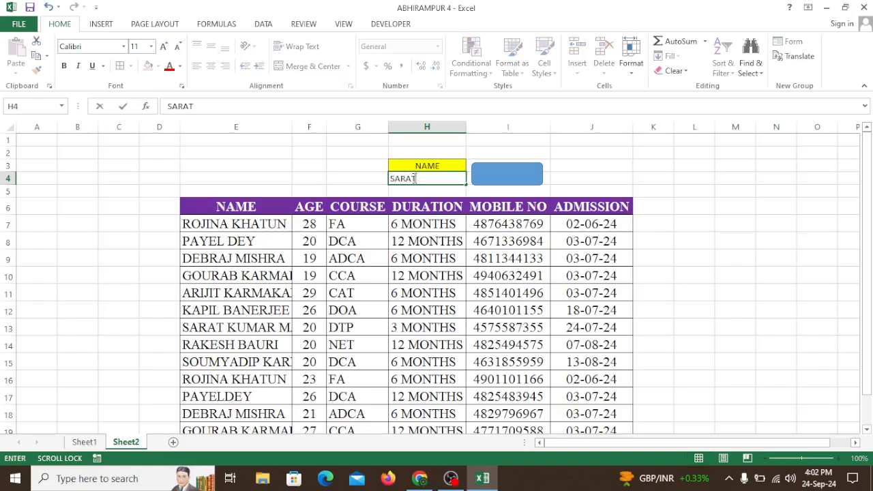
left_click(521, 180)
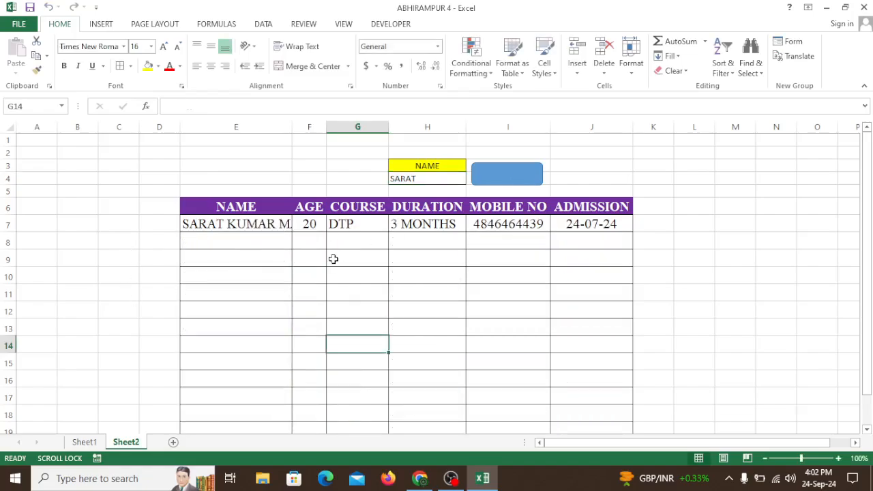
left_click(498, 181)
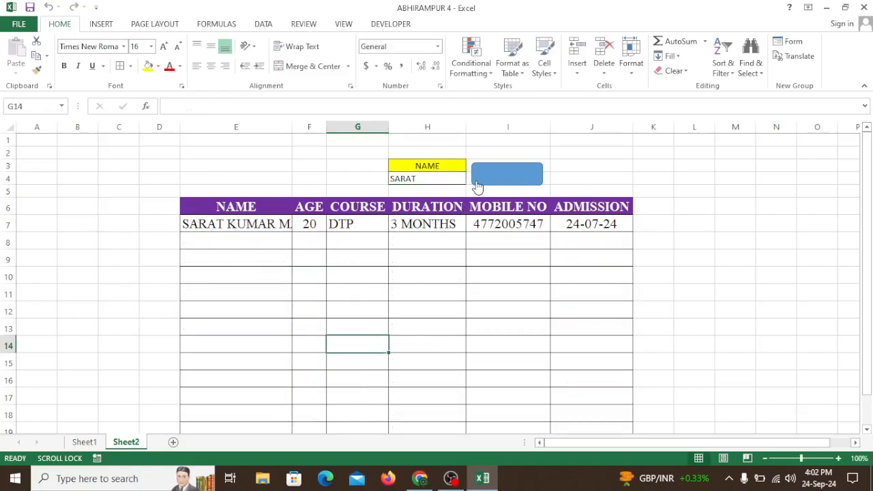
Clear the search name in H4 and rerun the filter to restore the complete record list
left_click(430, 182)
key("Delete")
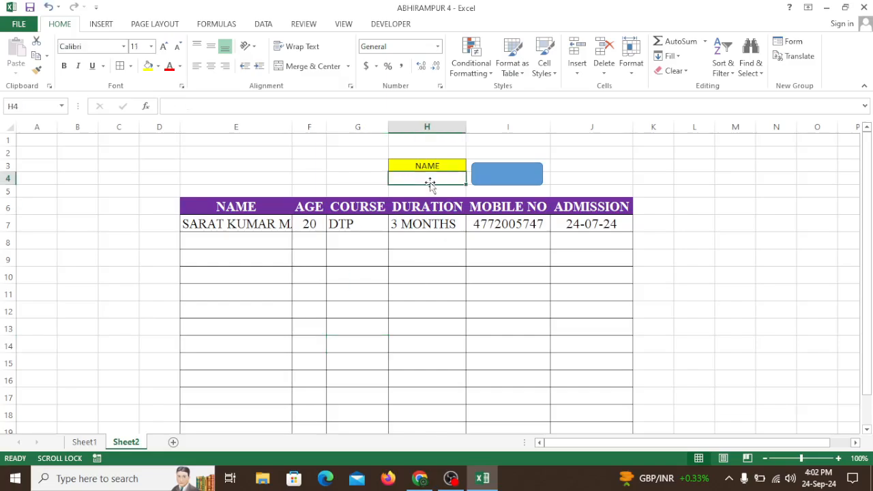
left_click(490, 182)
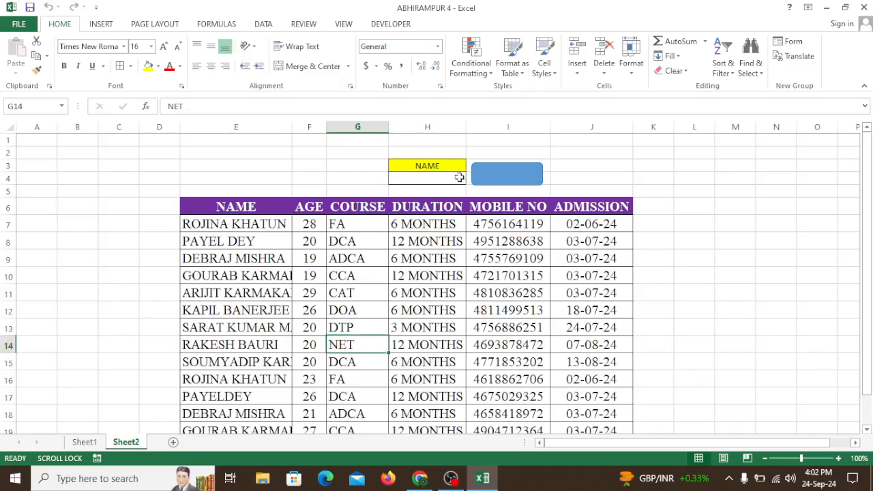
Filter the records by the letter A in H4, then clear the criterion and list all records again
left_click(413, 181)
type("A")
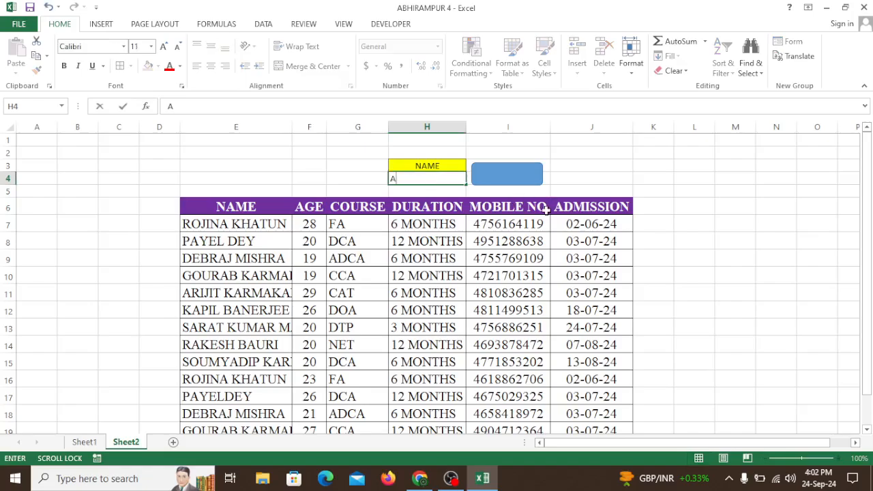
left_click(520, 179)
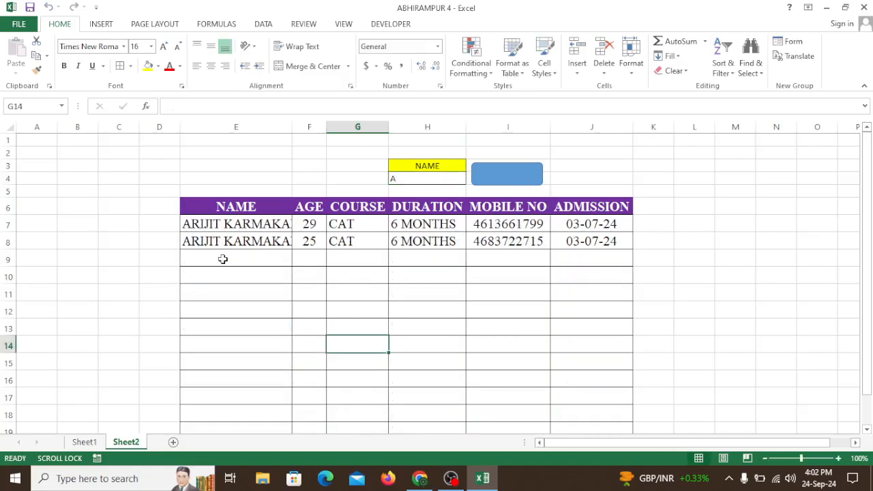
left_click(405, 179)
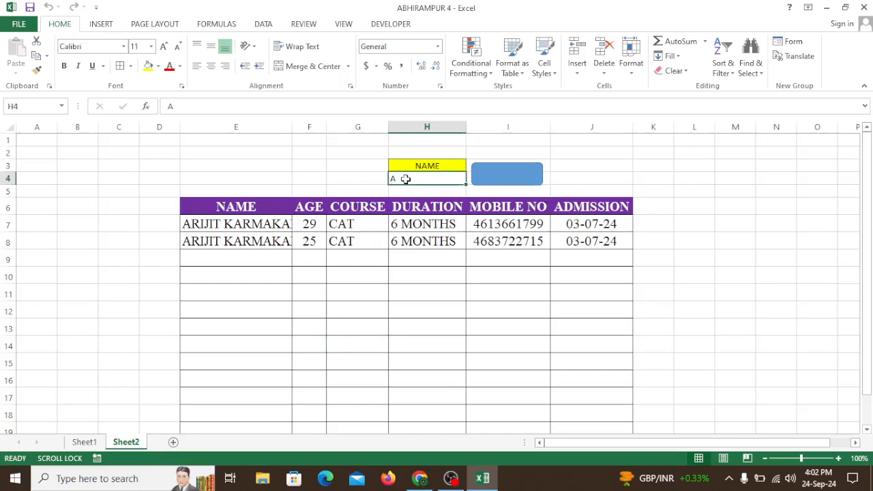
left_click(522, 179)
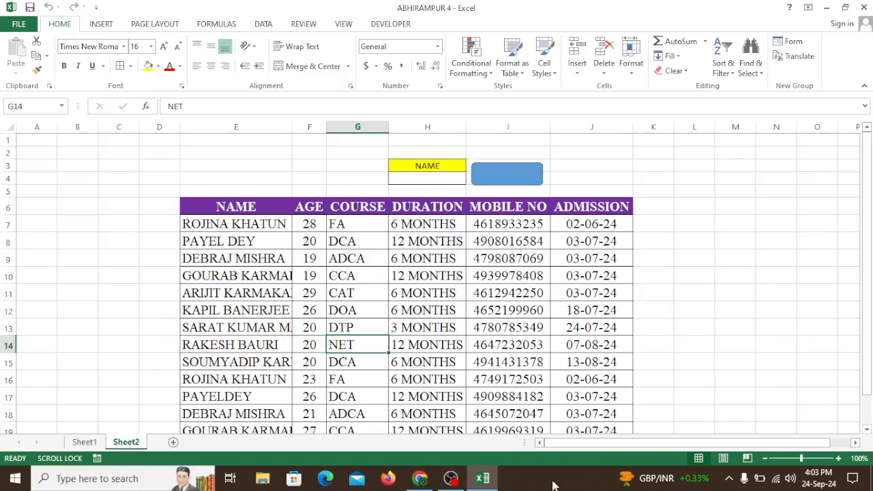
Switch to the desktop, refresh it, and open the ABHIRAMPUR 4 workbook
left_click(482, 477)
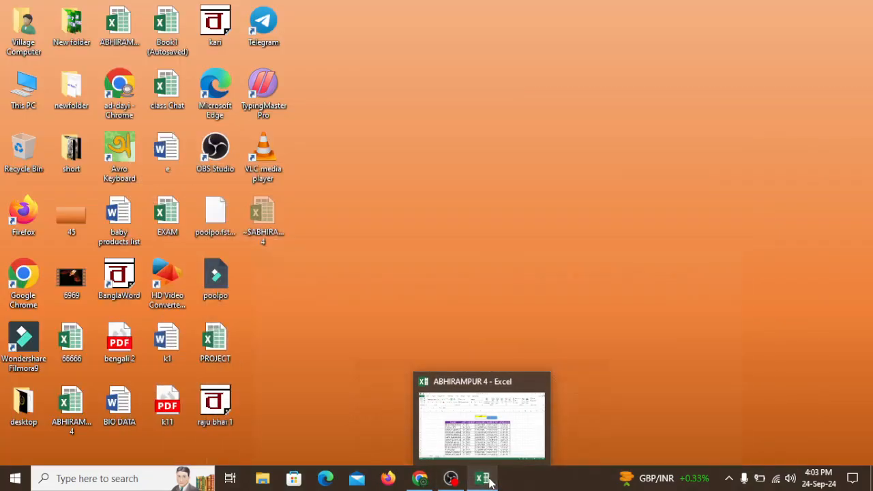
right_click(457, 197)
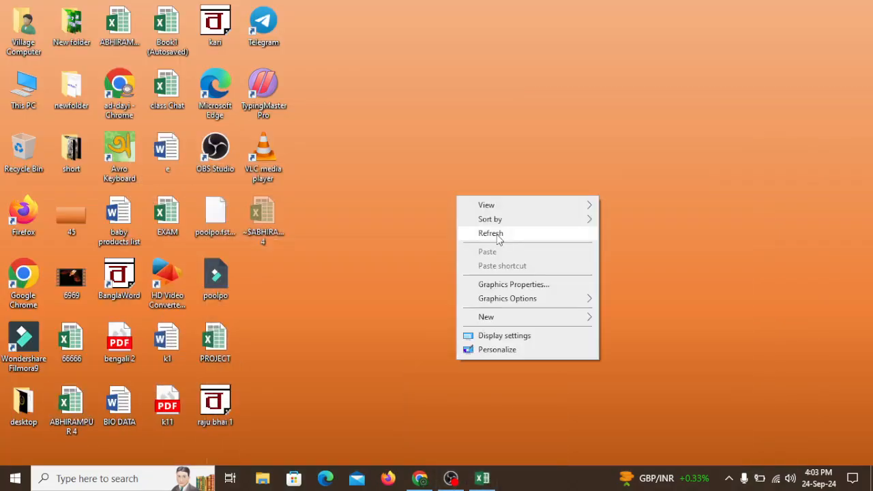
left_click(502, 233)
double_click(70, 403)
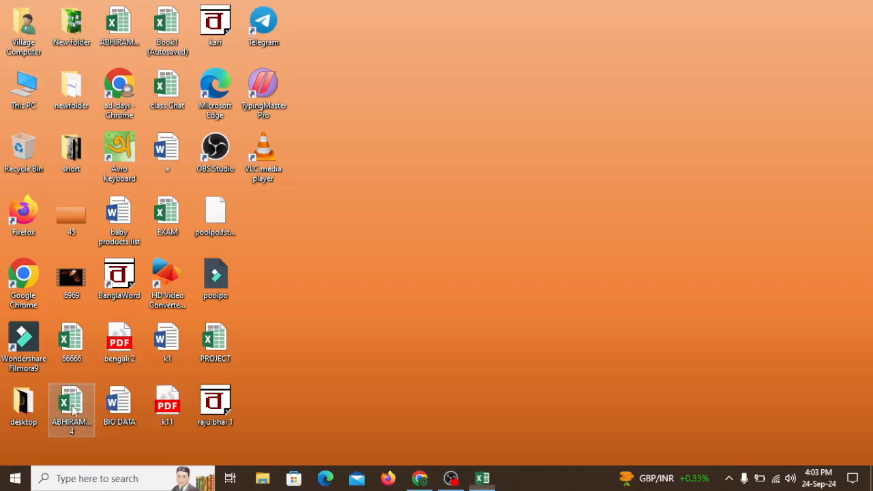
left_click(413, 271)
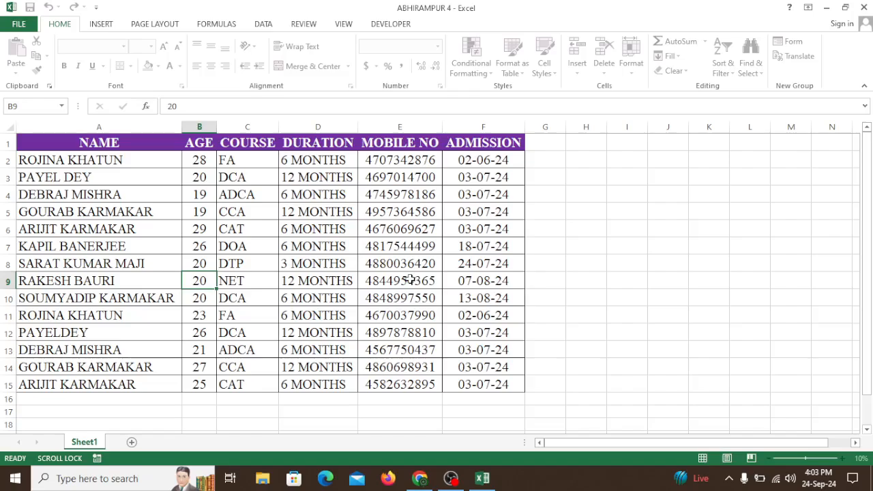
Add a new blank worksheet after Sheet1
left_click(646, 240)
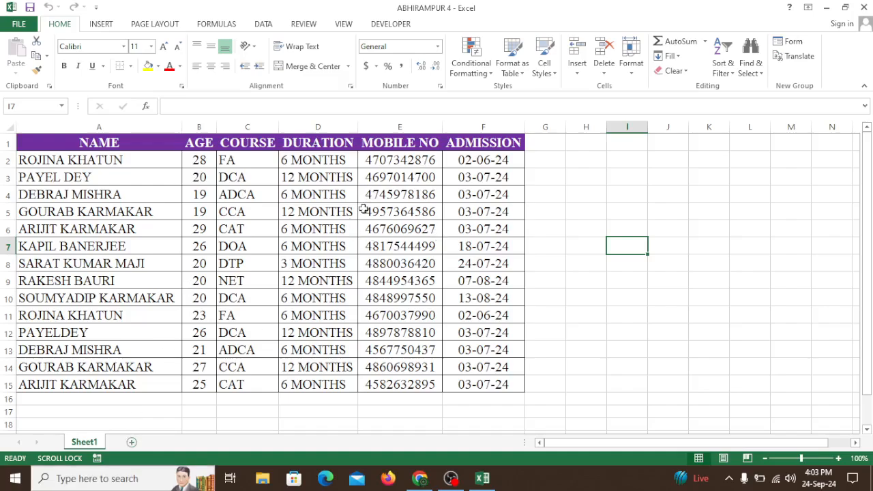
left_click(132, 443)
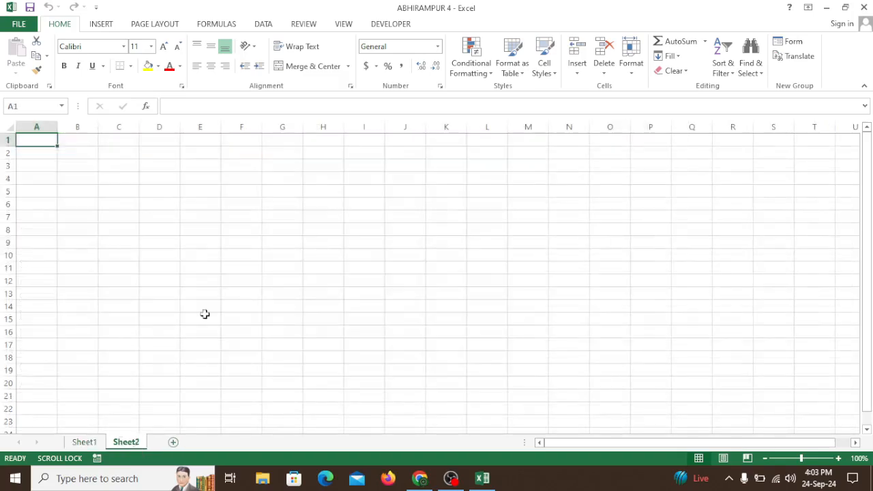
left_click(234, 196)
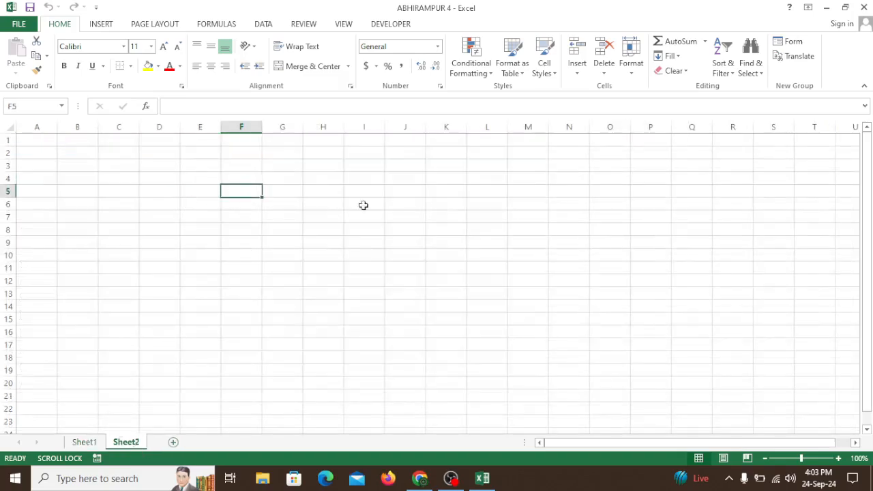
Copy the header row A1:F1 from Sheet1 and paste it into Sheet2 starting at cell E6
left_click(83, 442)
left_click(103, 148)
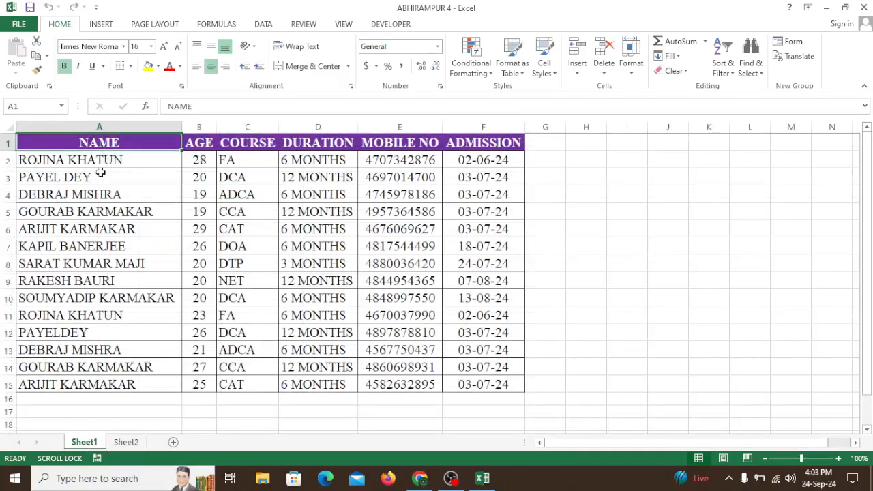
left_click_drag(107, 140, 459, 152)
key("ctrl+c")
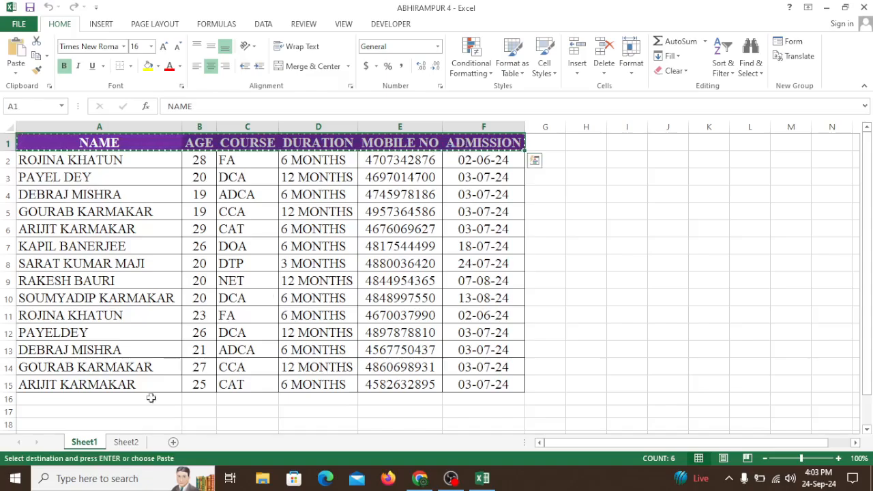
left_click(126, 442)
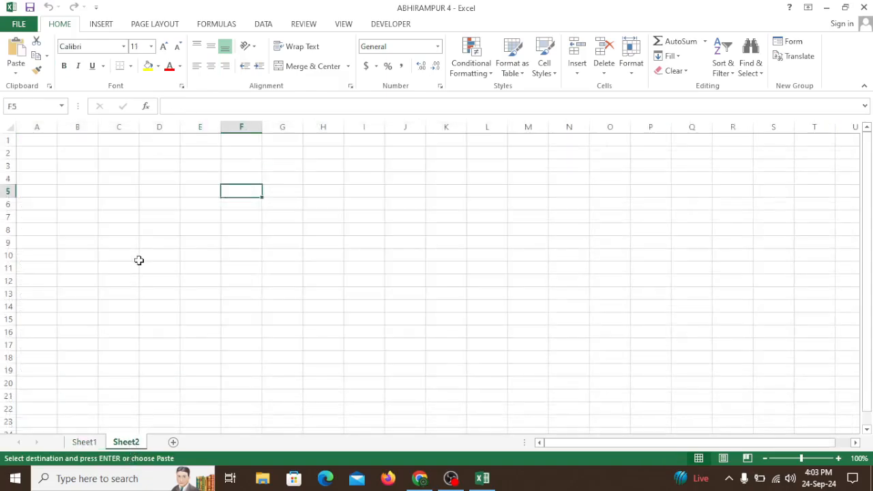
left_click_drag(136, 205, 598, 208)
left_click(200, 204)
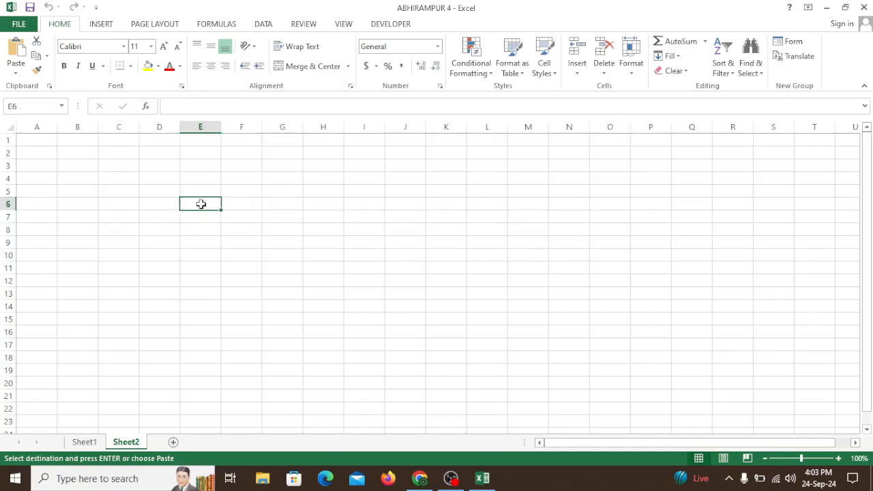
key("ctrl+v")
Widen columns E through J of Sheet2 to one equal width with ample room around every heading
left_click_drag(203, 125, 425, 129)
double_click(425, 127)
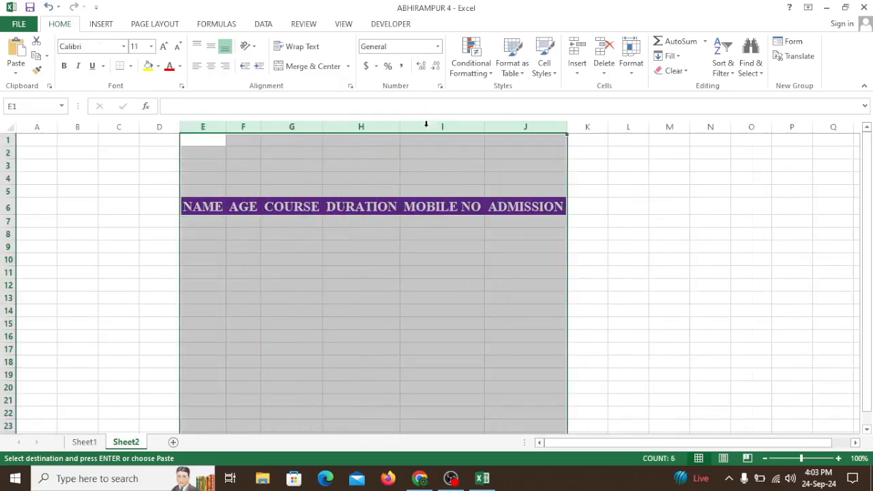
left_click_drag(220, 127, 555, 148)
left_click_drag(228, 127, 266, 141)
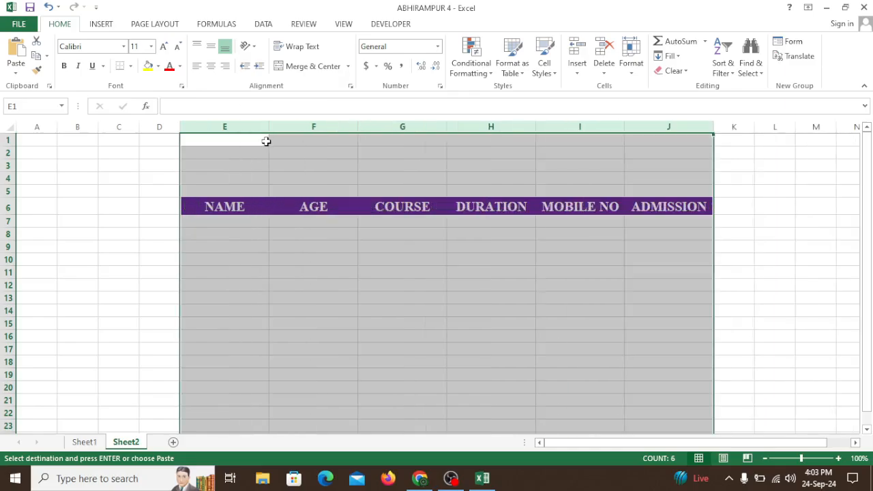
left_click(353, 281)
left_click_drag(237, 128, 603, 148)
left_click_drag(609, 153, 616, 160)
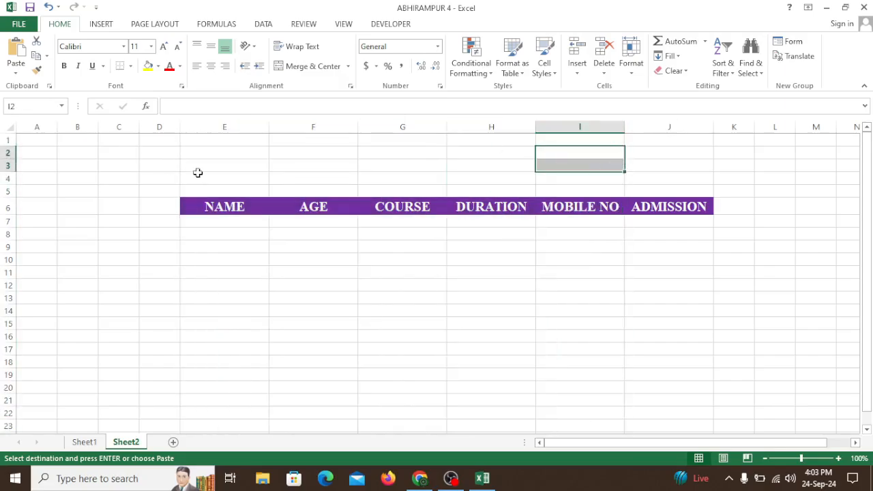
left_click_drag(234, 128, 662, 157)
left_click_drag(268, 127, 285, 132)
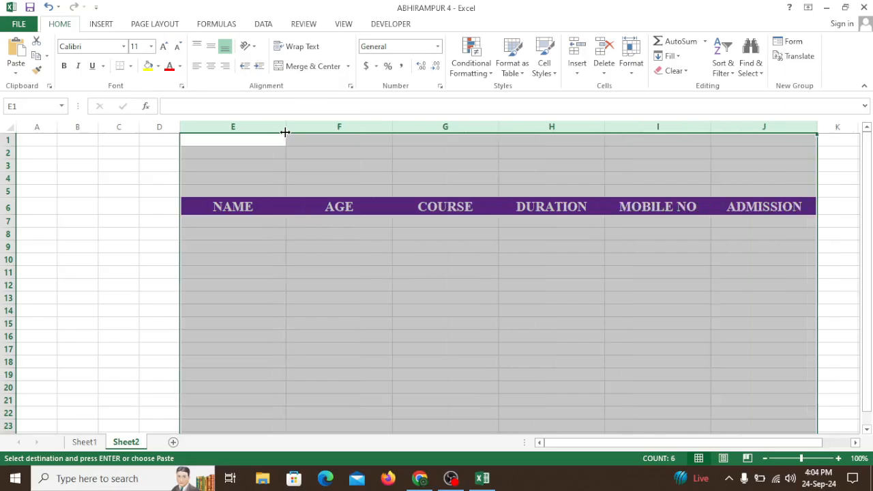
left_click(331, 189)
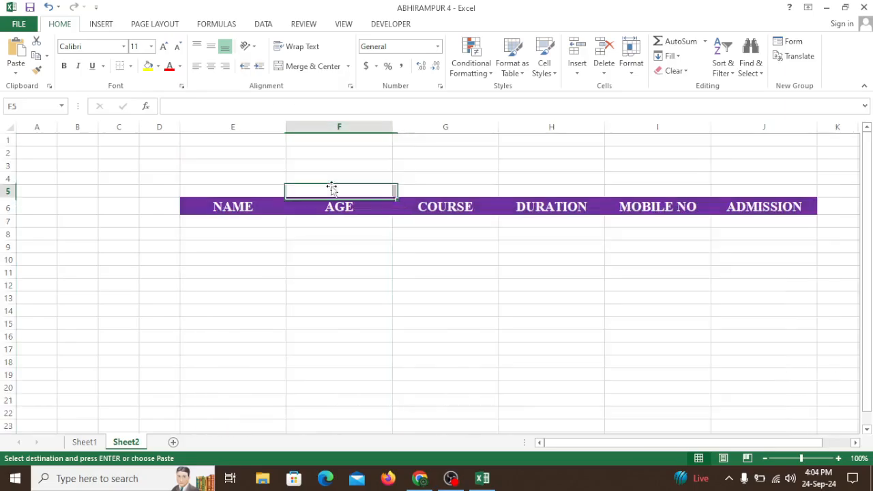
Enter the label NAME in cell G2 above the header row
left_click(452, 155)
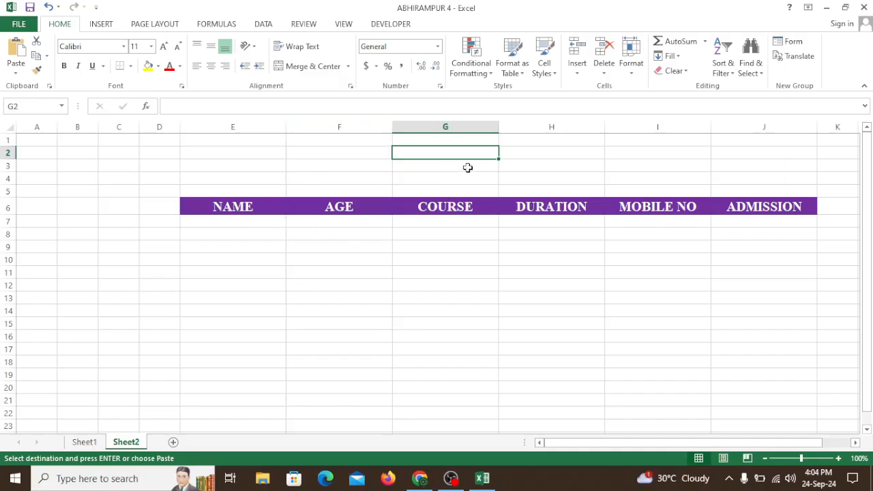
type("NAME")
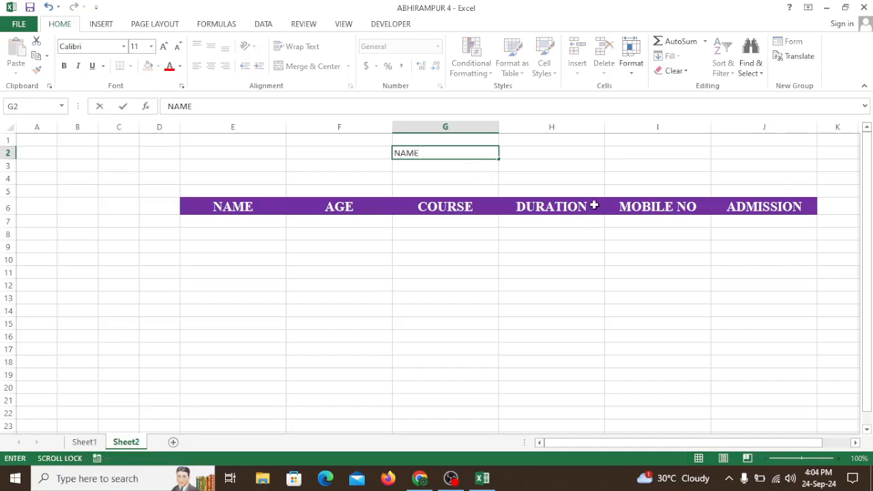
left_click(598, 168)
Set the NAME label in G2 to font size 22 and centre it horizontally
left_click(453, 153)
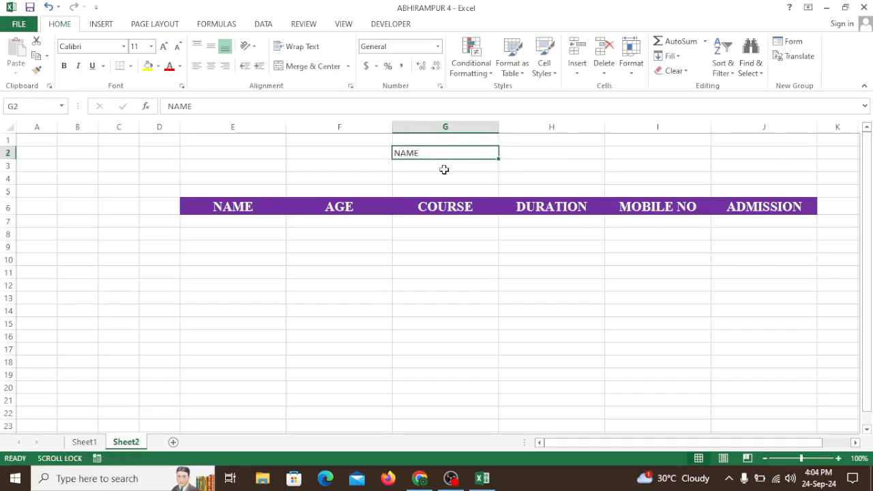
left_click(163, 46)
left_click(164, 47)
left_click(163, 47)
left_click(163, 46)
left_click(163, 47)
left_click(163, 47)
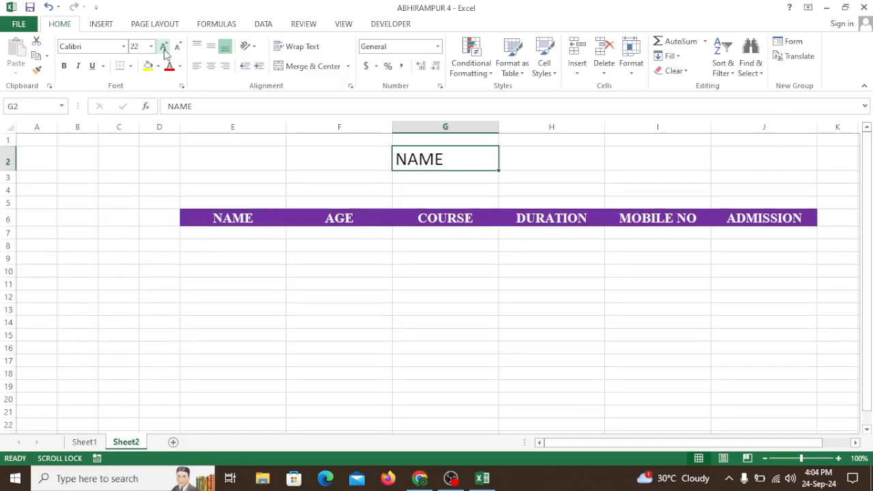
left_click(211, 66)
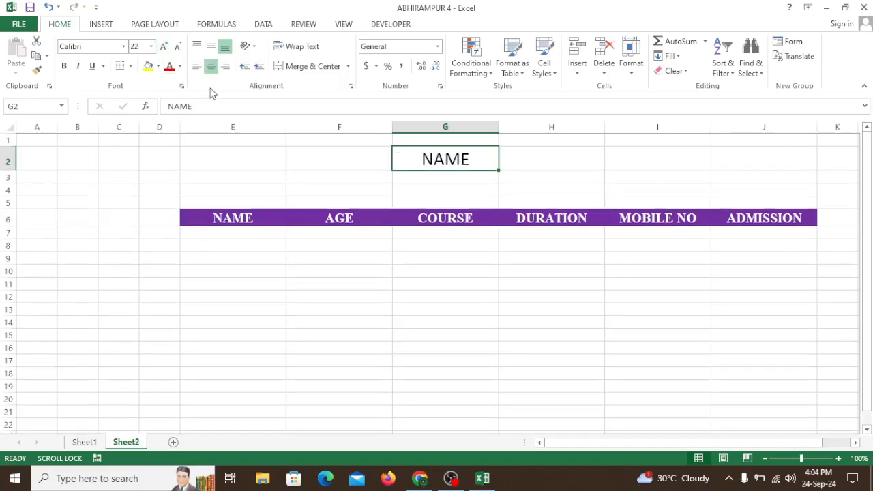
Change the font of the NAME label in G2 to Bahnschrift Condensed
left_click(124, 46)
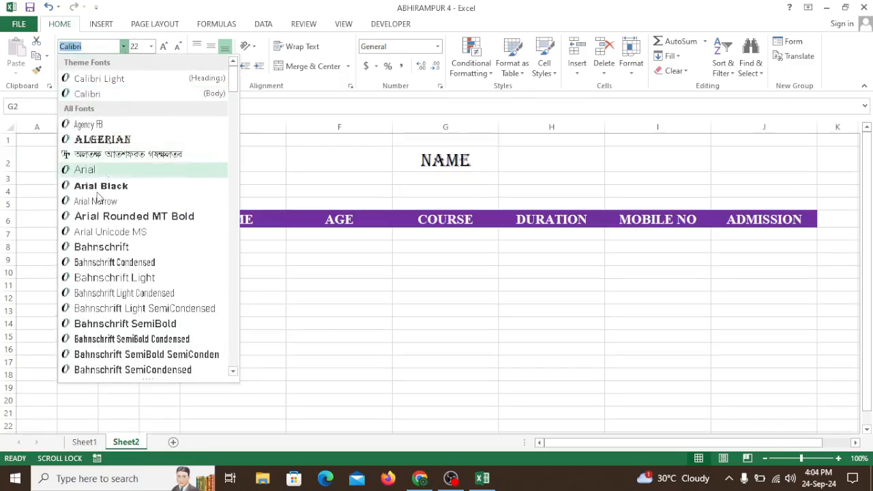
left_click(100, 186)
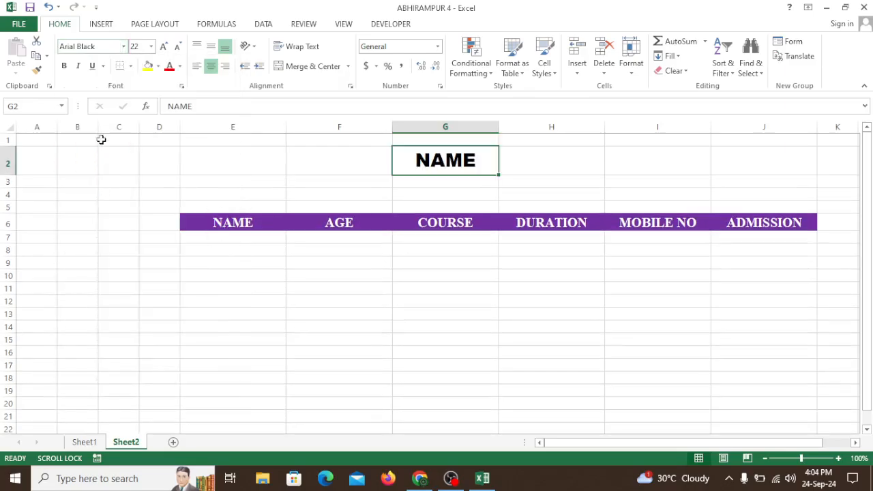
left_click(123, 47)
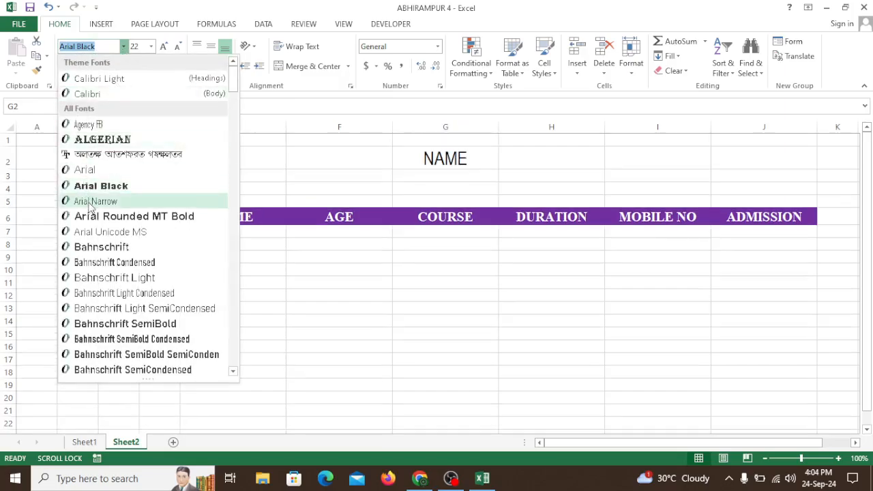
left_click(94, 266)
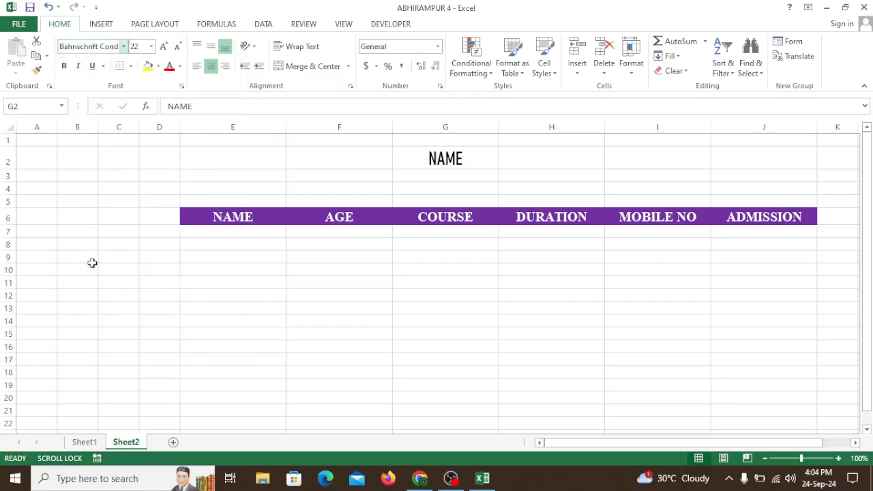
Apply all borders to cells G2:G3 and widen column G slightly
left_click(445, 172)
left_click_drag(446, 168, 446, 177)
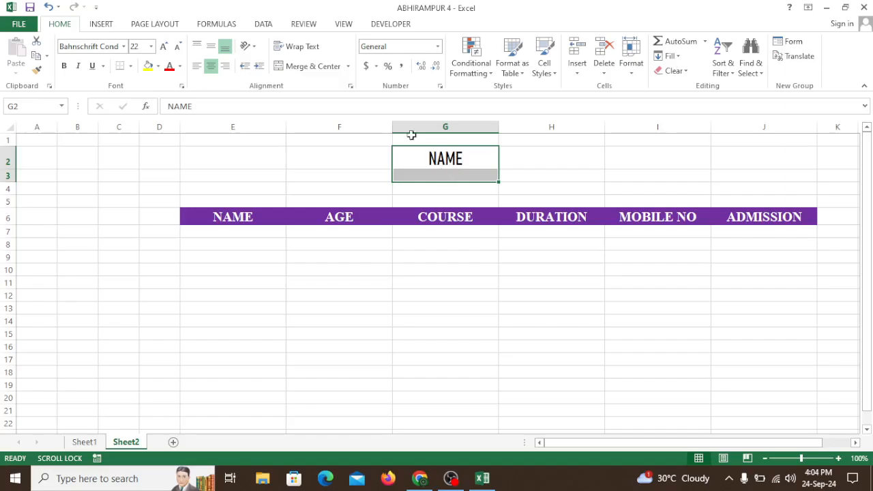
left_click(130, 66)
left_click(140, 175)
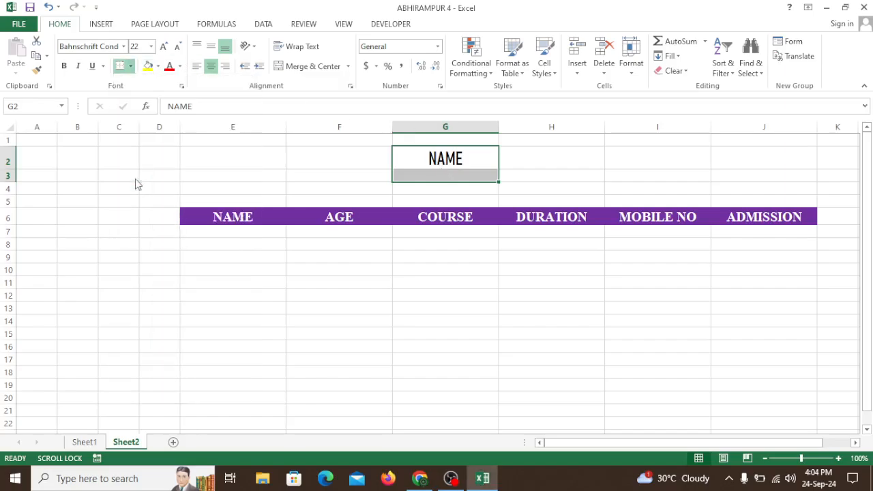
left_click(530, 173)
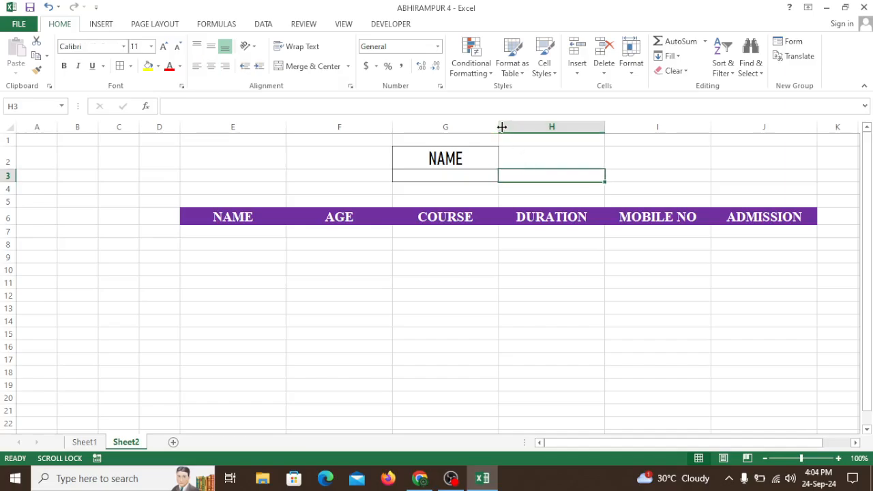
left_click_drag(511, 128, 511, 129)
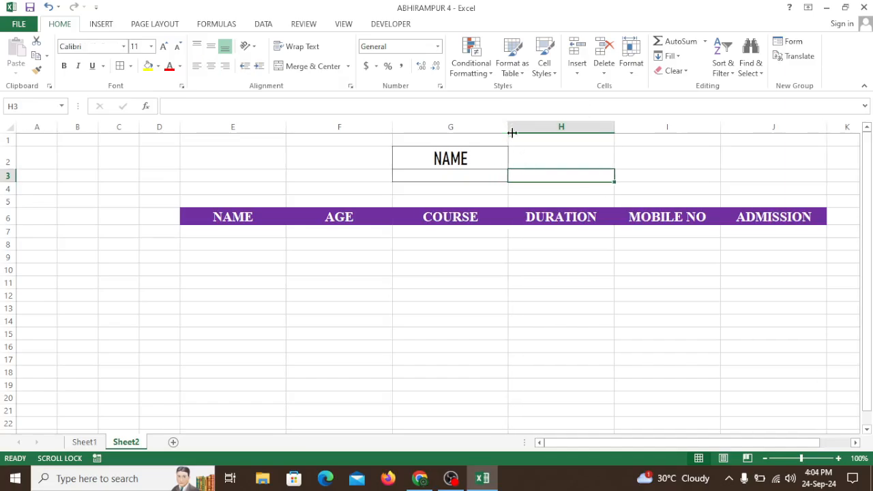
Draw a rounded rectangle about 1.68" wide and 0.46" high over cells H2:H3, beside the NAME box
left_click(530, 157)
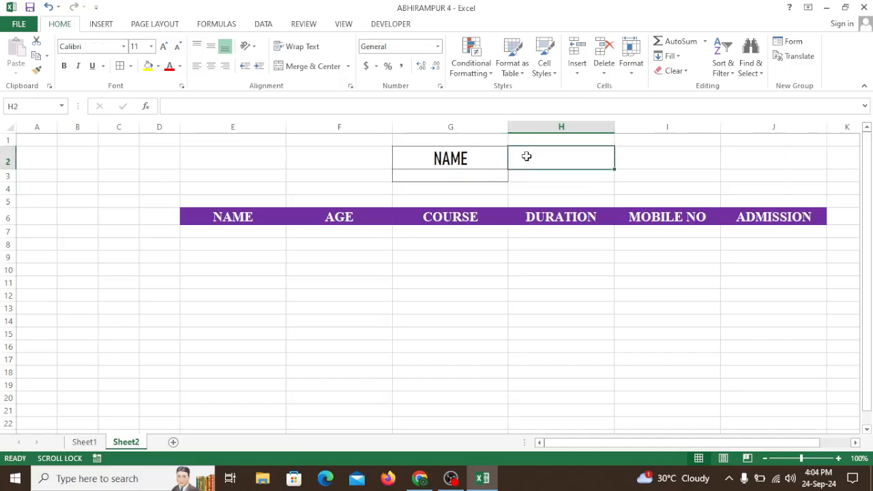
left_click(103, 26)
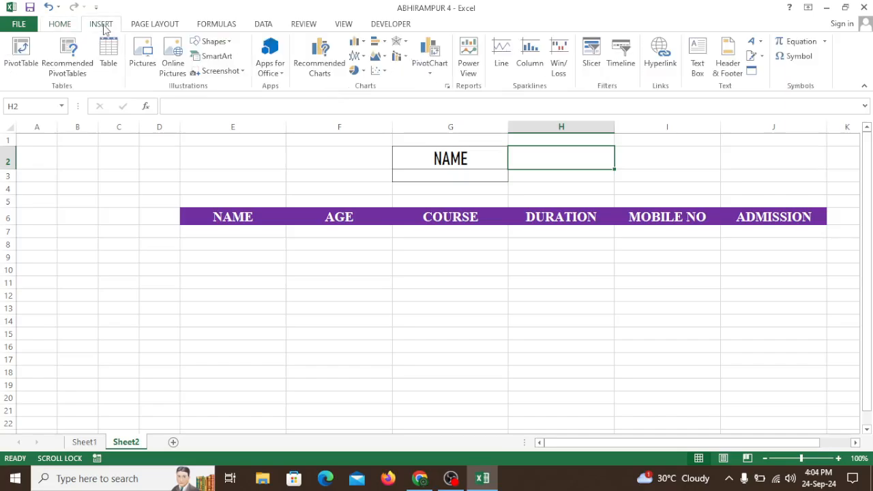
left_click(230, 44)
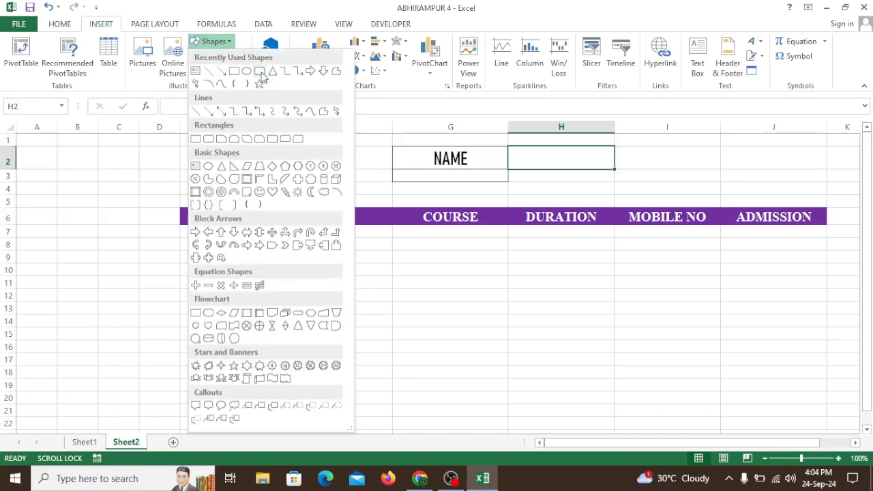
left_click(260, 71)
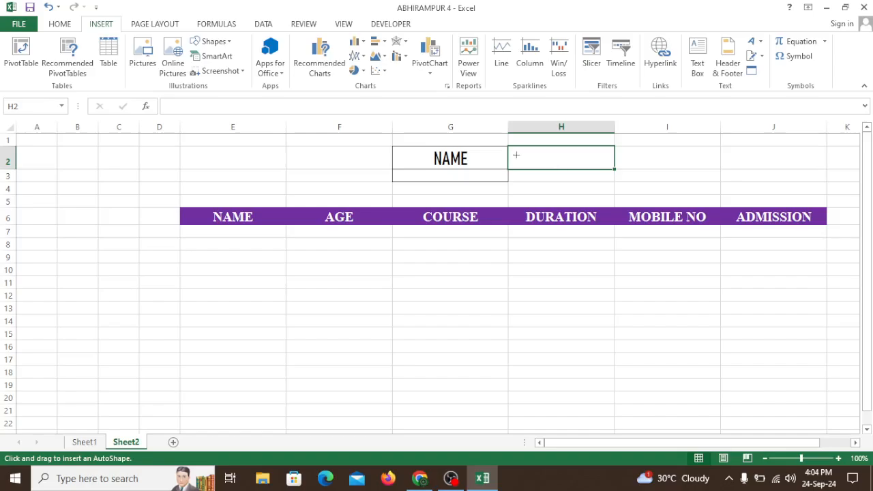
mouse_move(517, 156)
left_mouse_down()
mouse_move(557, 183)
mouse_move(612, 183)
left_mouse_up()
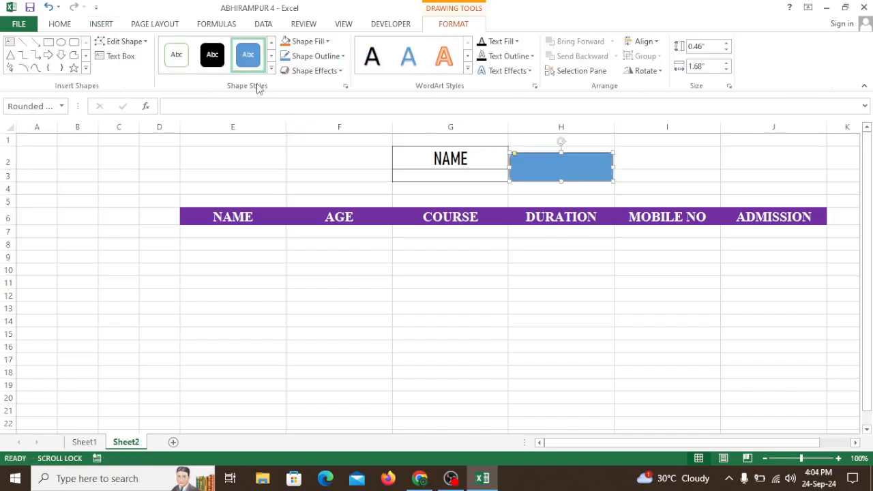
Give the rounded rectangle the intense orange shape style and the fourth preset shape effect
left_click(271, 68)
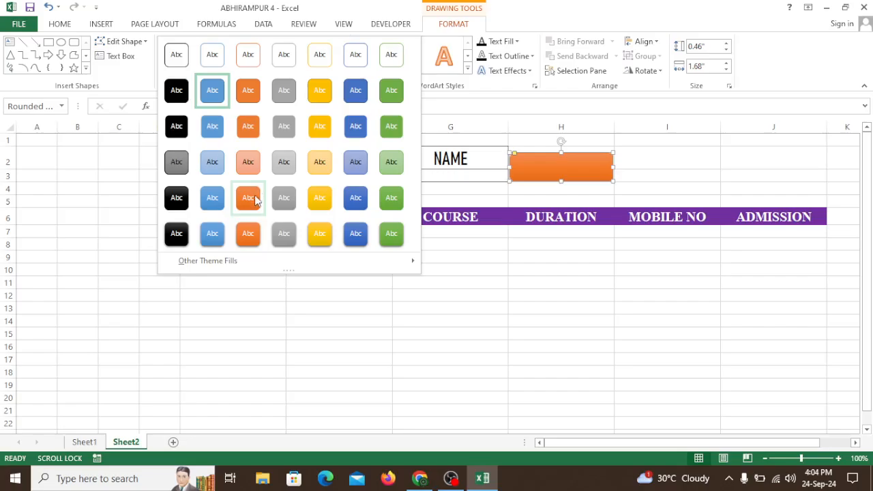
left_click(254, 234)
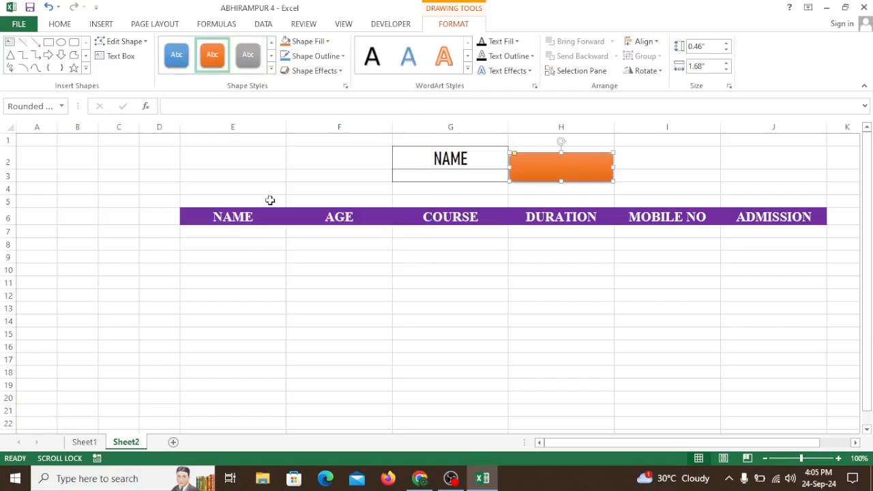
left_click(327, 74)
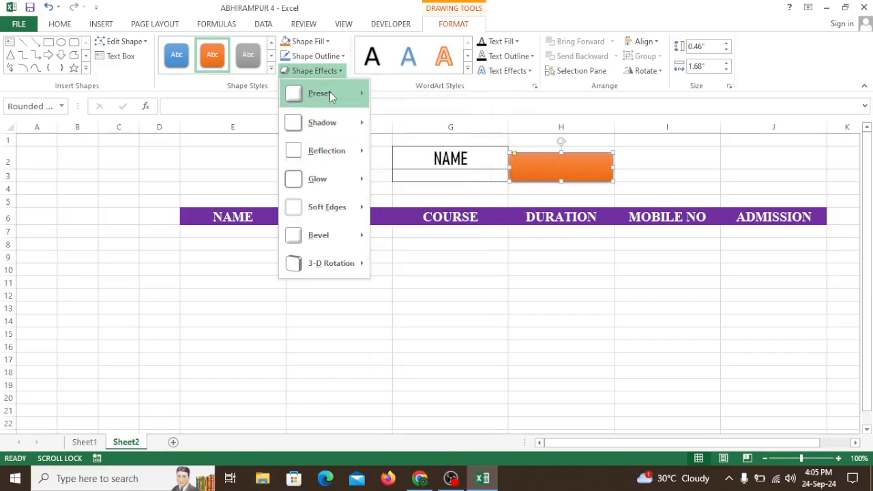
mouse_move(330, 94)
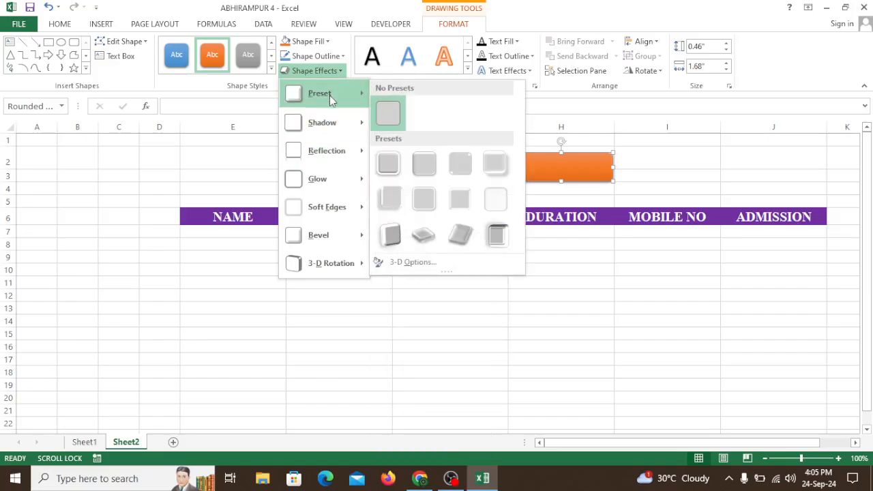
left_click(497, 168)
Label the orange rounded rectangle SEARCH, with the text at font size 18 and centred horizontally
right_click(548, 169)
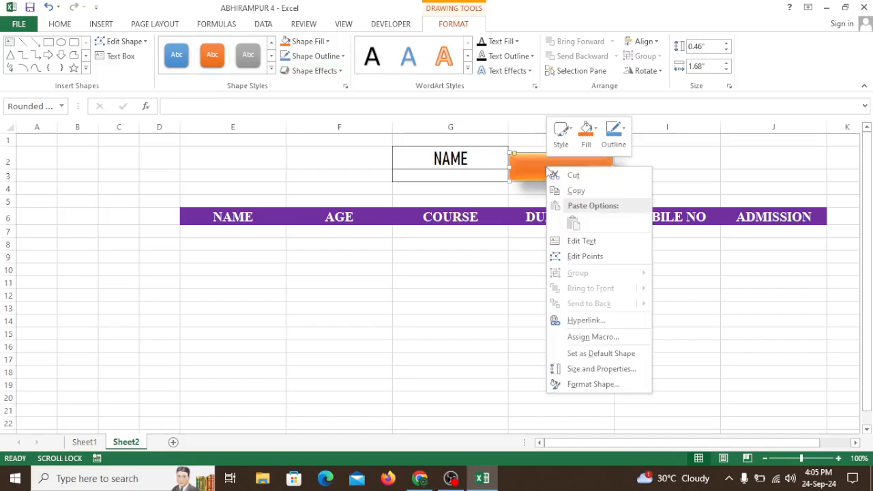
left_click(571, 243)
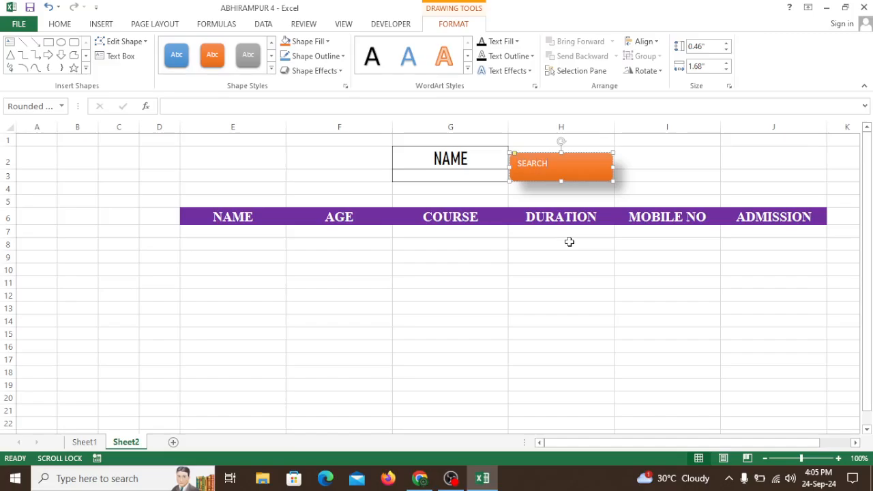
key("ctrl+a")
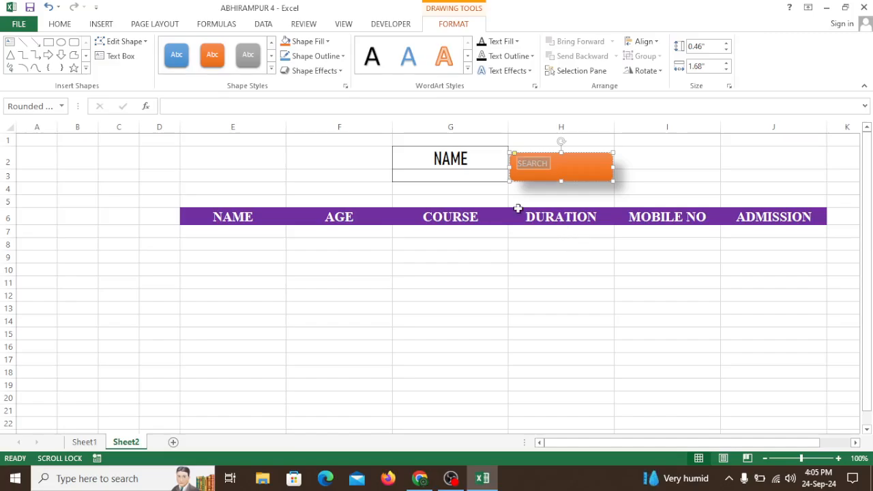
left_click(59, 24)
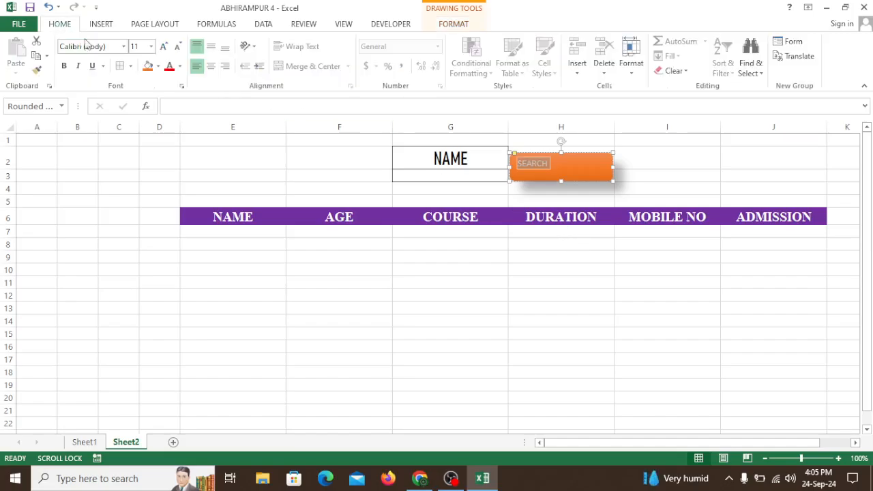
left_click(163, 46)
left_click(163, 46)
left_click(163, 46)
left_click(164, 46)
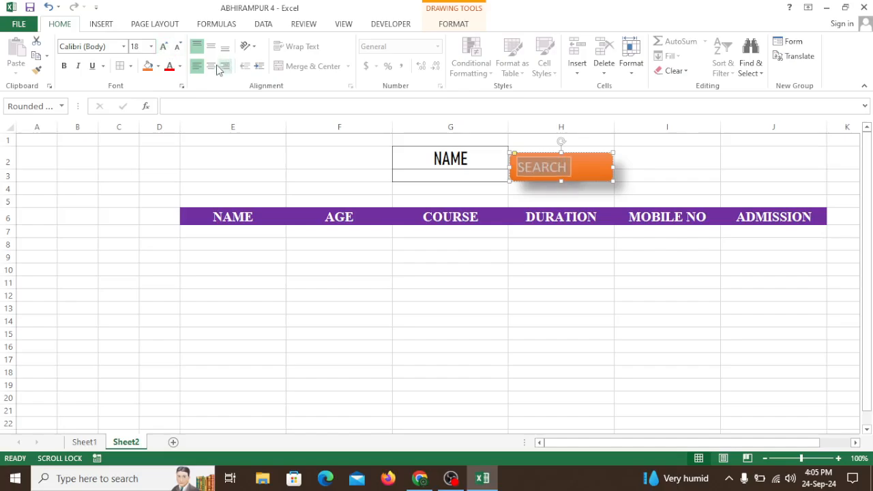
left_click(211, 65)
left_click(657, 178)
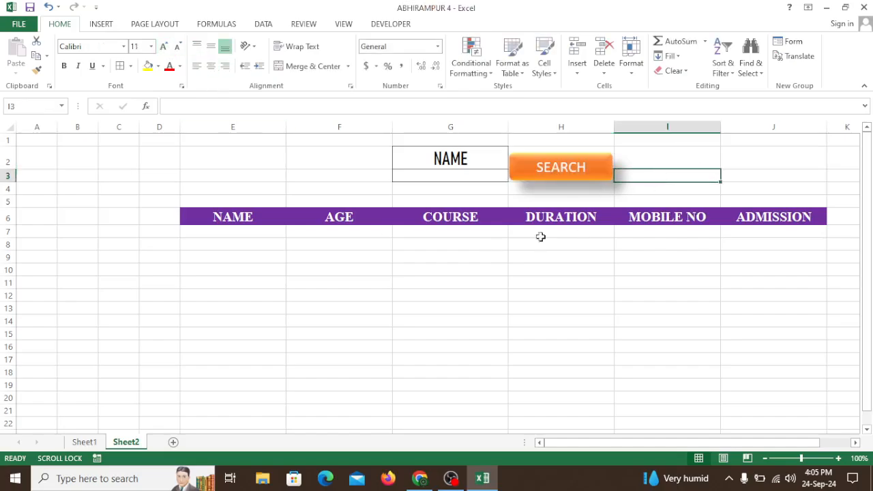
left_click(670, 278)
left_click(673, 309)
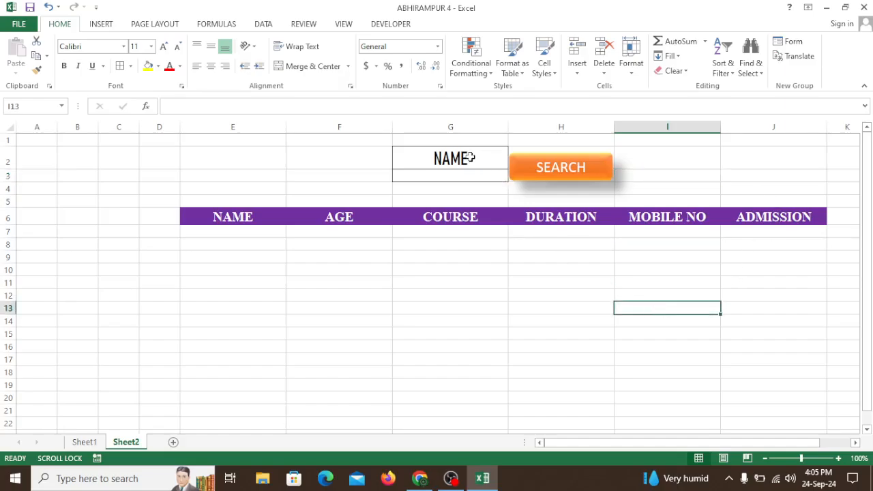
Fill the NAME label cell G2 with yellow
left_click(470, 157)
left_click(148, 65)
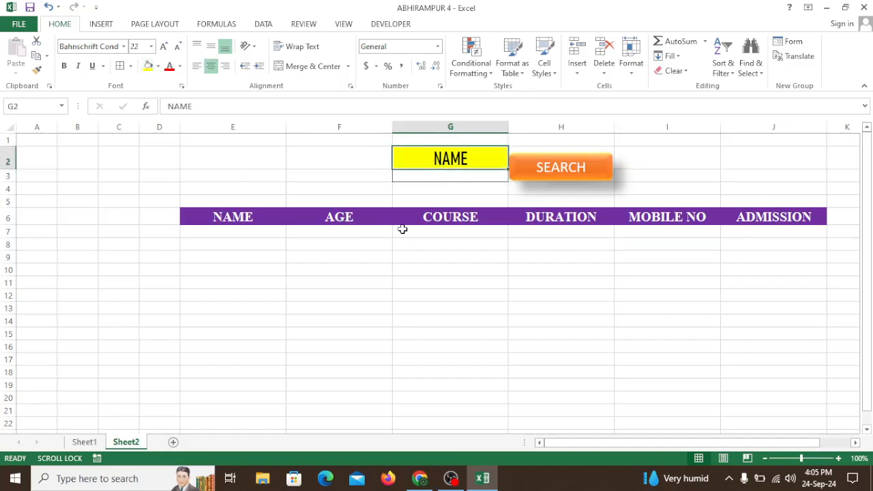
left_click(415, 256)
Make row 3 about twice as tall and move the SEARCH shape down to line up with cell G3
left_click(440, 176)
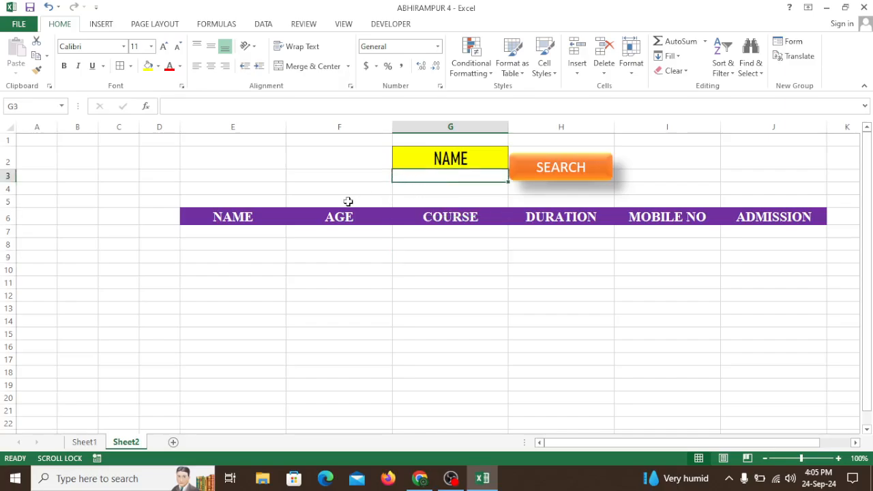
left_click_drag(5, 182, 6, 196)
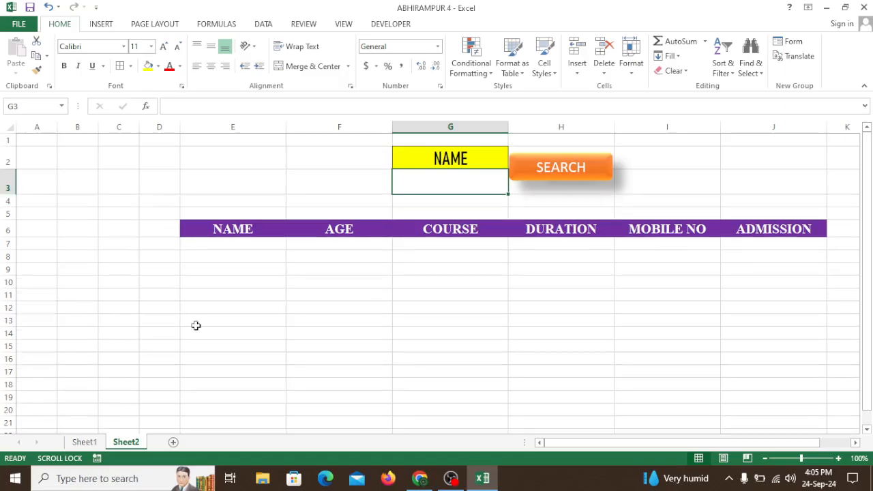
left_click(264, 331)
left_click(599, 172)
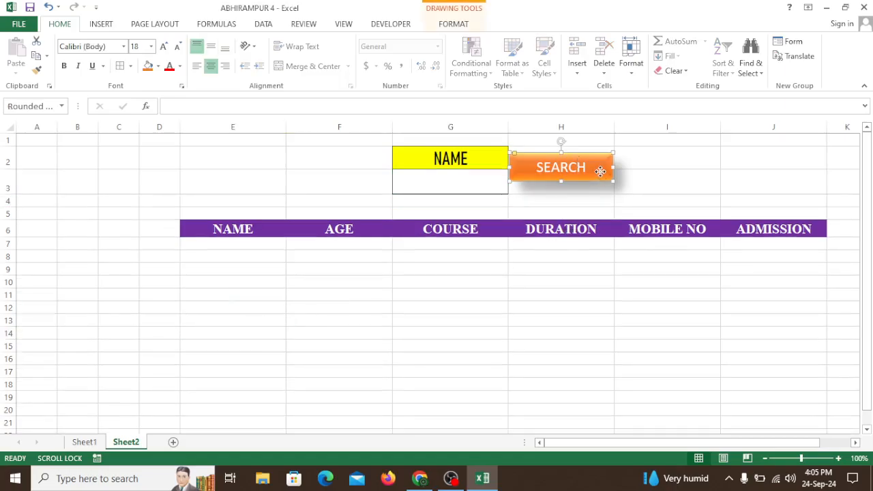
left_click_drag(601, 170, 601, 182)
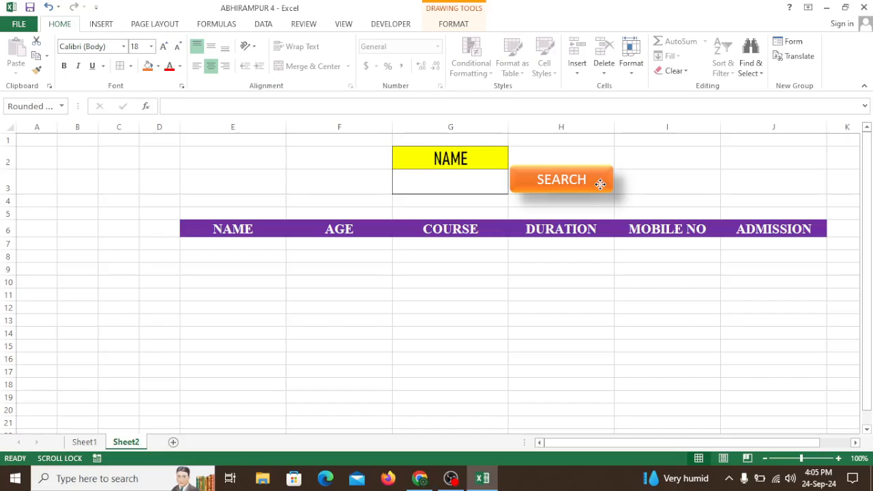
left_click(675, 183)
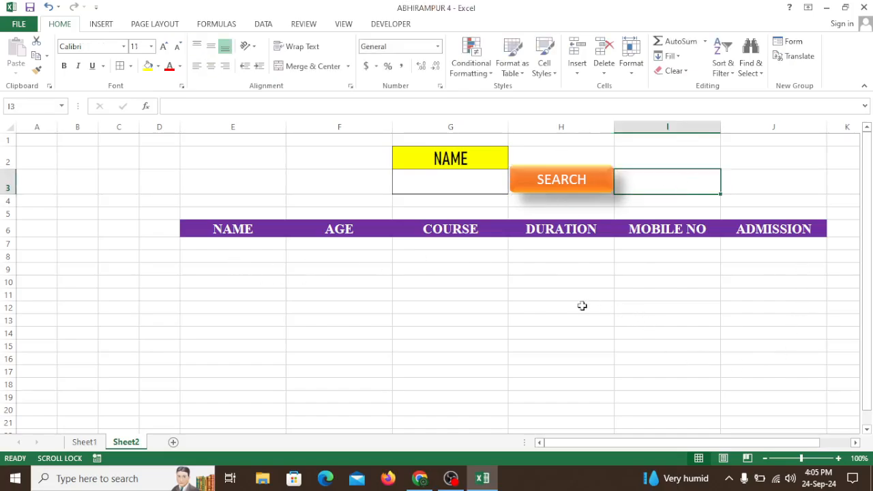
left_click(532, 304)
left_click(348, 230)
left_click(382, 317)
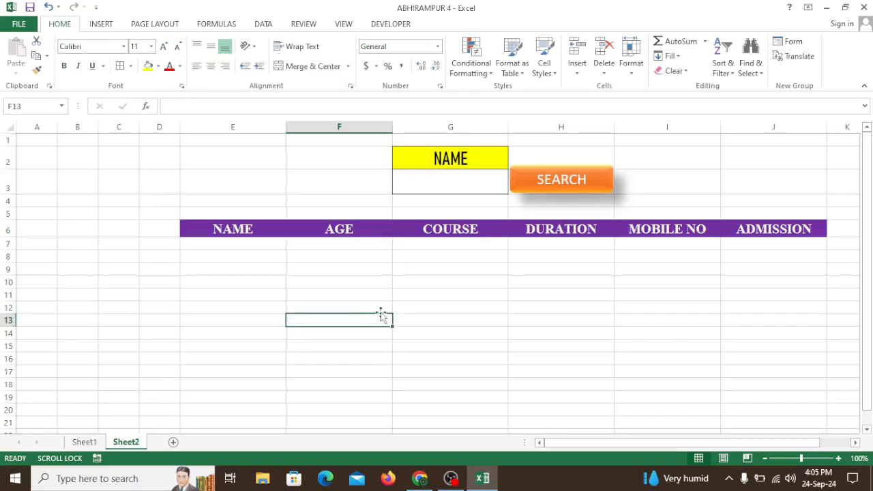
left_click(345, 176)
left_click(454, 355)
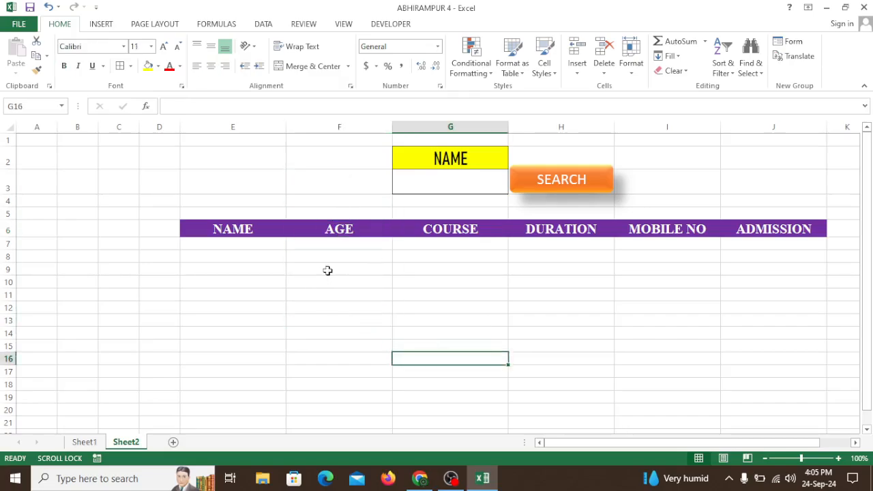
left_click(397, 280)
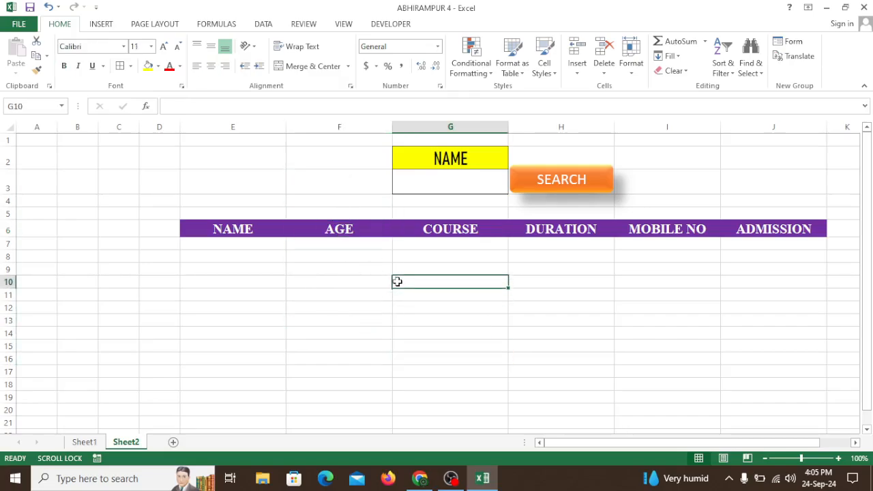
Start recording a macro named SEARCH_MAN2, stored in the Personal Macro Workbook
left_click(344, 25)
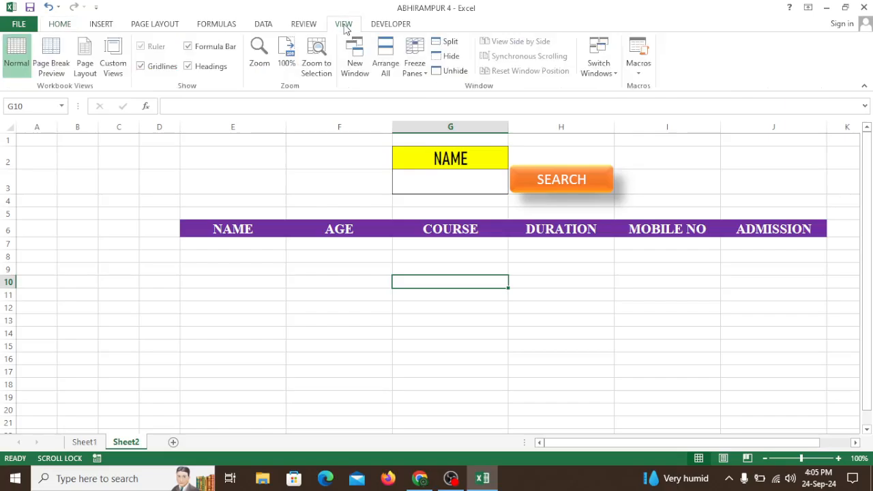
left_click(641, 73)
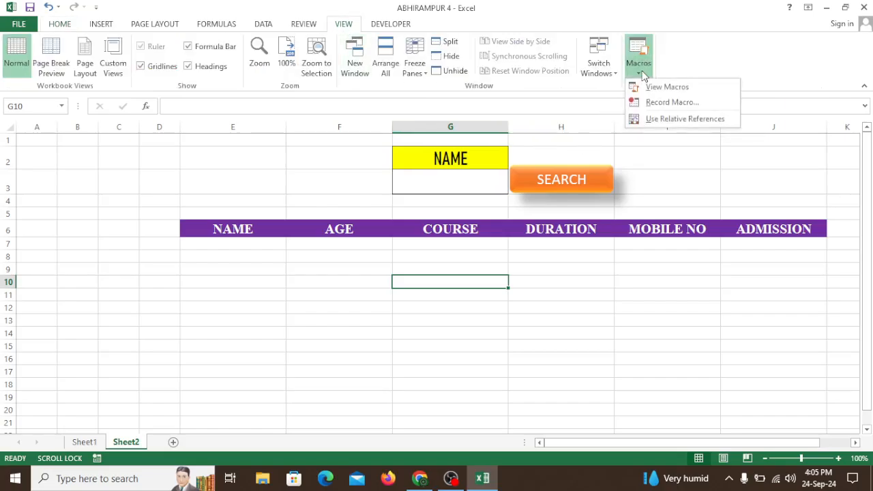
left_click(677, 103)
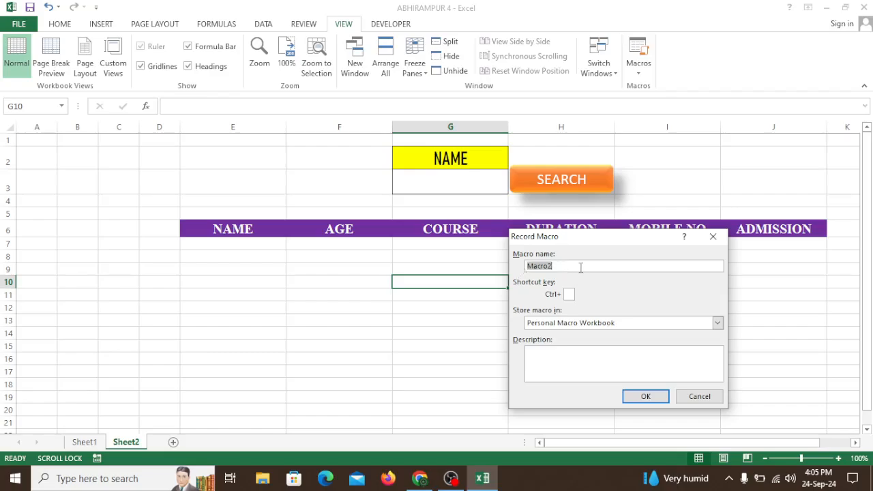
type("SEARCH_MAN2")
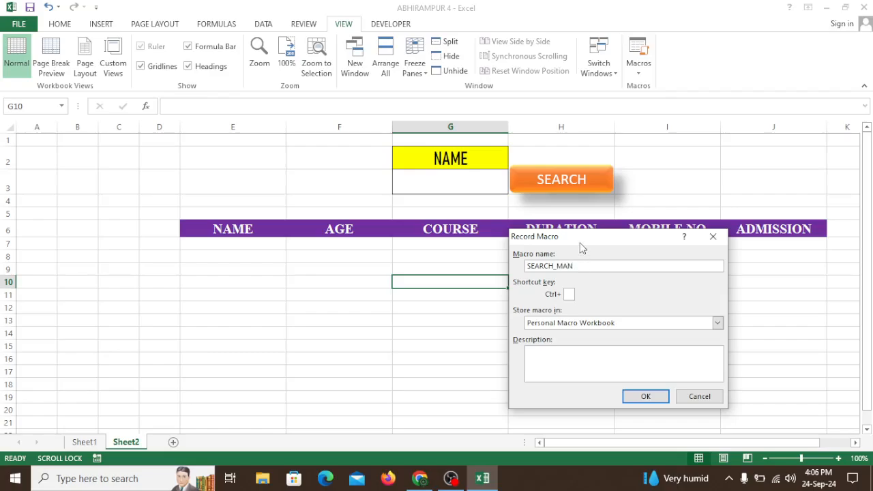
left_click(717, 323)
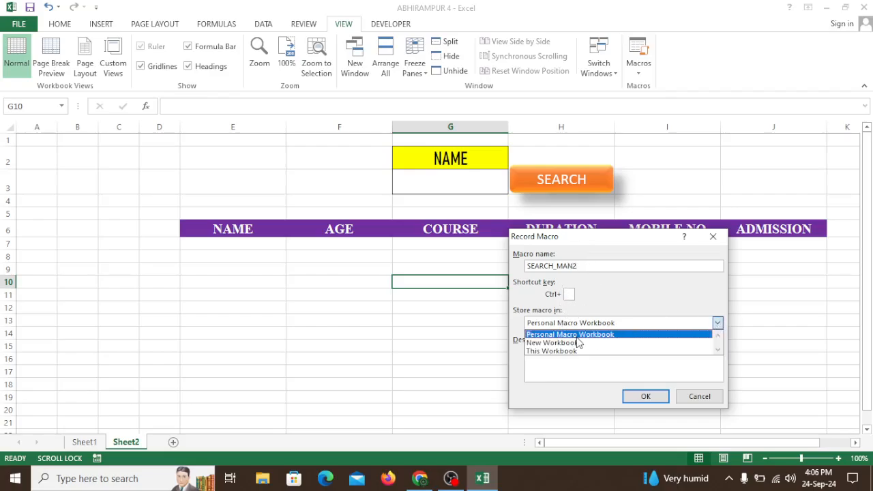
left_click(603, 339)
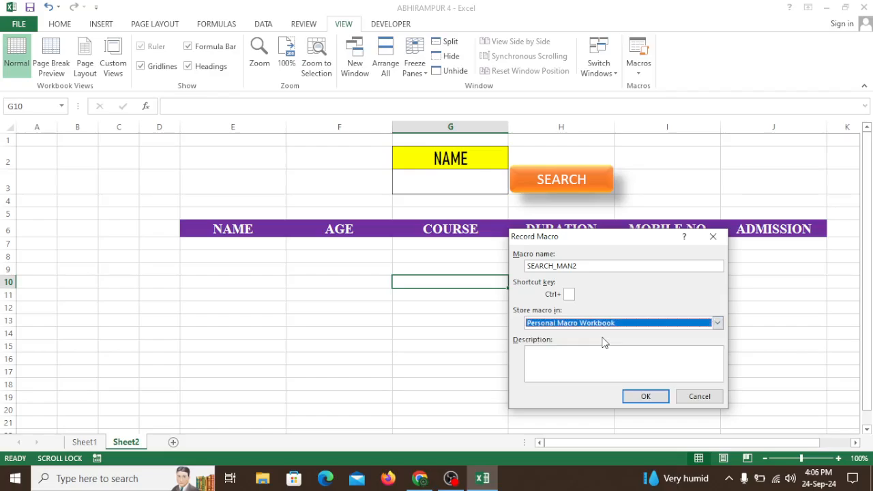
left_click(645, 398)
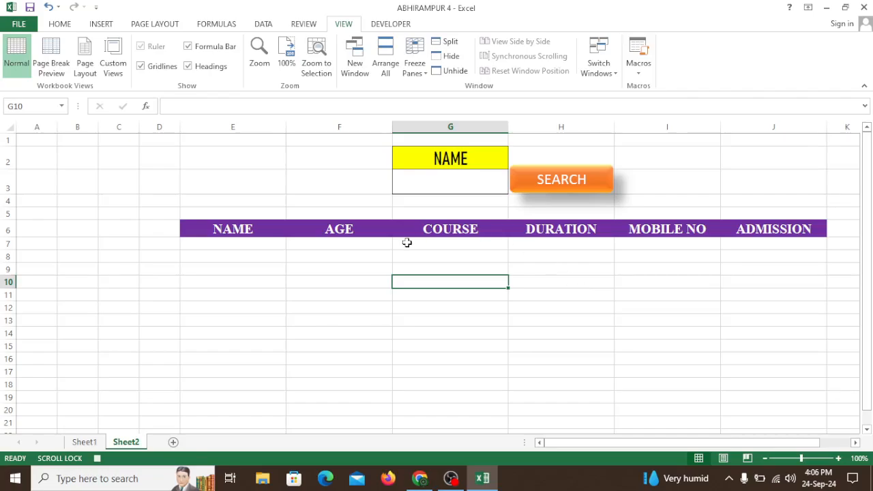
Set up an Advanced Filter that copies to another location, with Sheet1 range A1:F15 as the list range
left_click(264, 25)
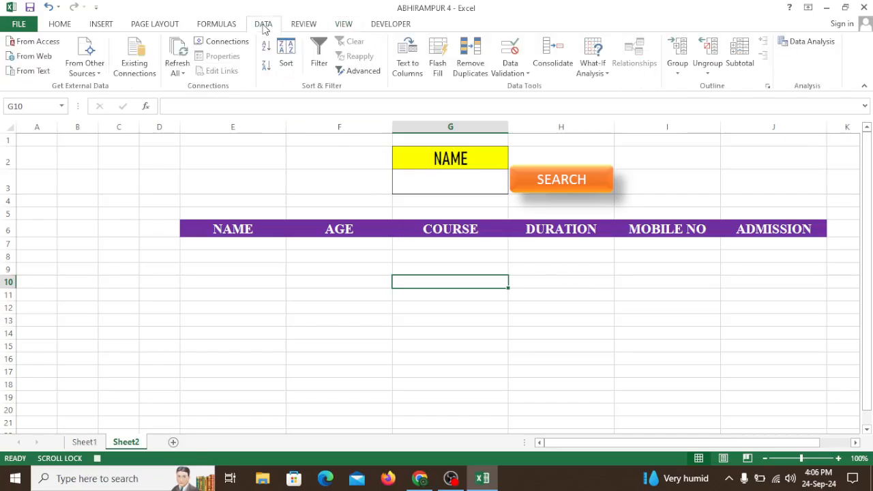
left_click(357, 73)
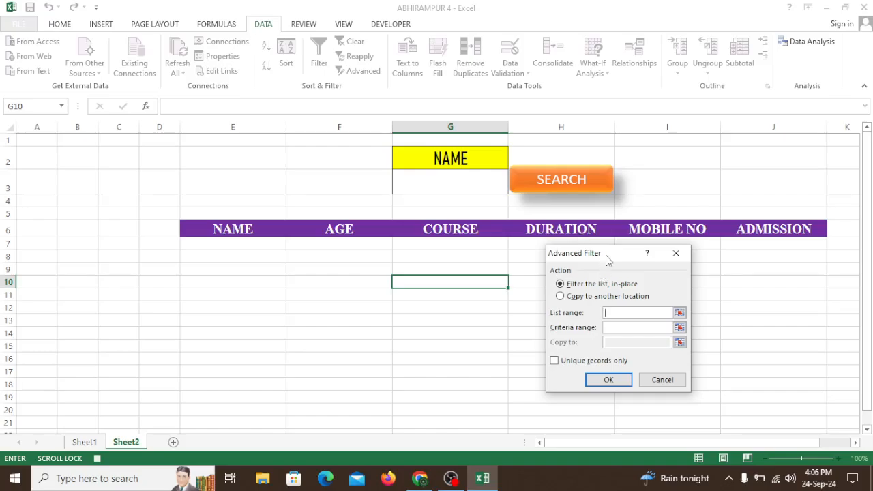
left_click_drag(607, 259, 298, 259)
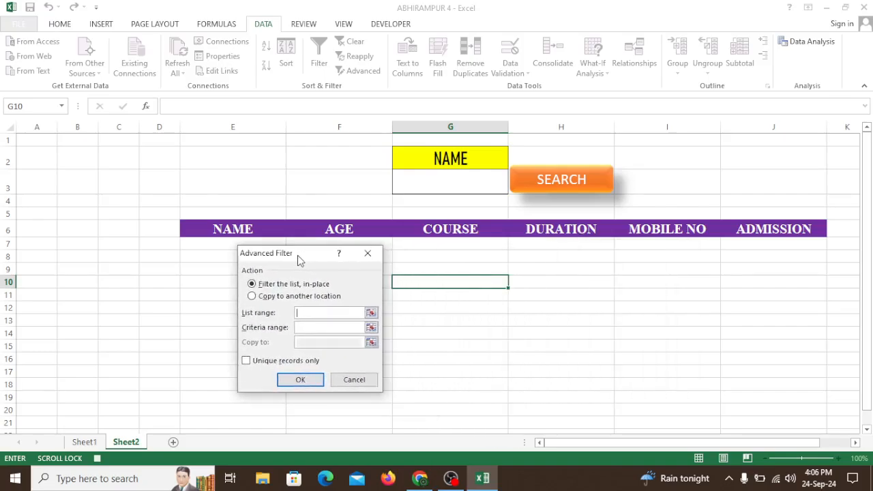
left_click(252, 296)
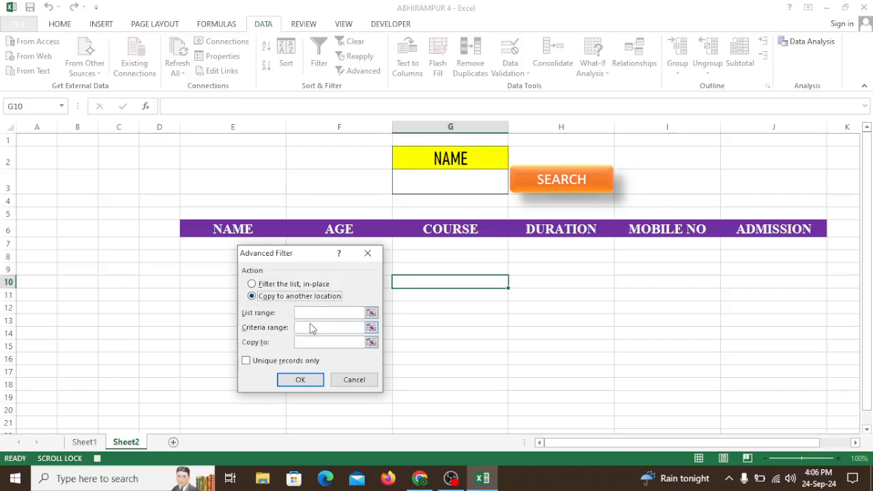
left_click(300, 313)
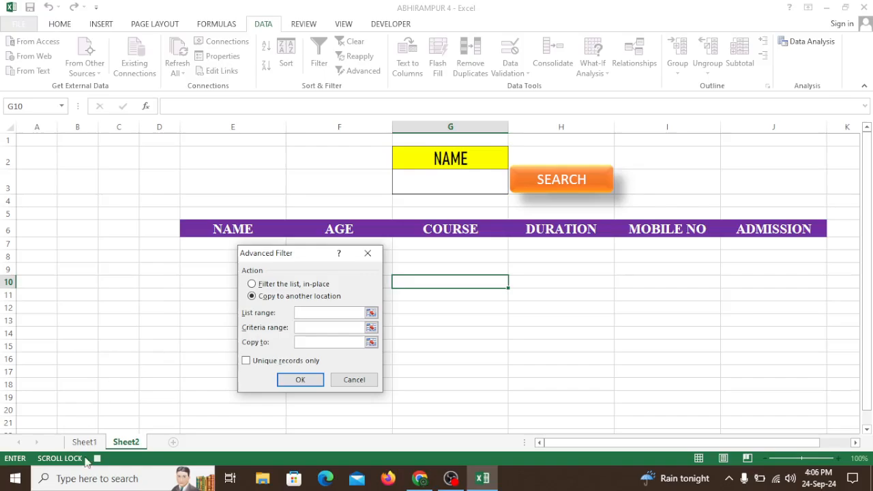
left_click(84, 442)
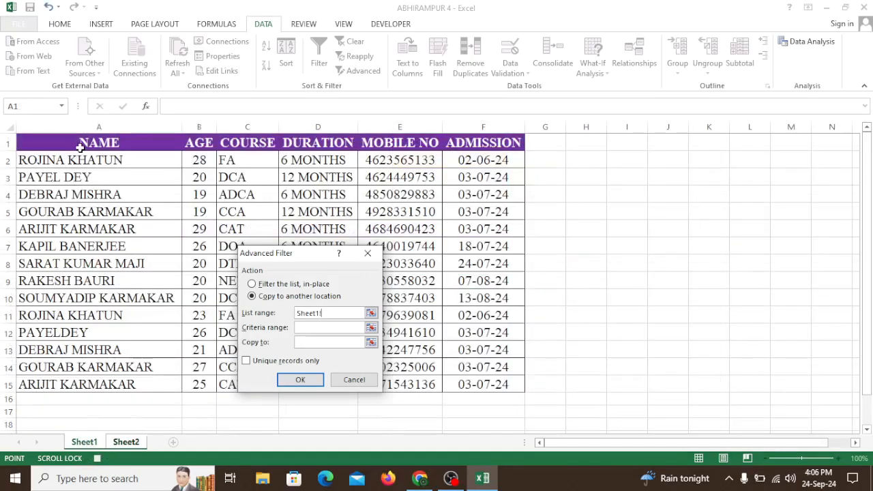
left_click_drag(80, 143, 480, 382)
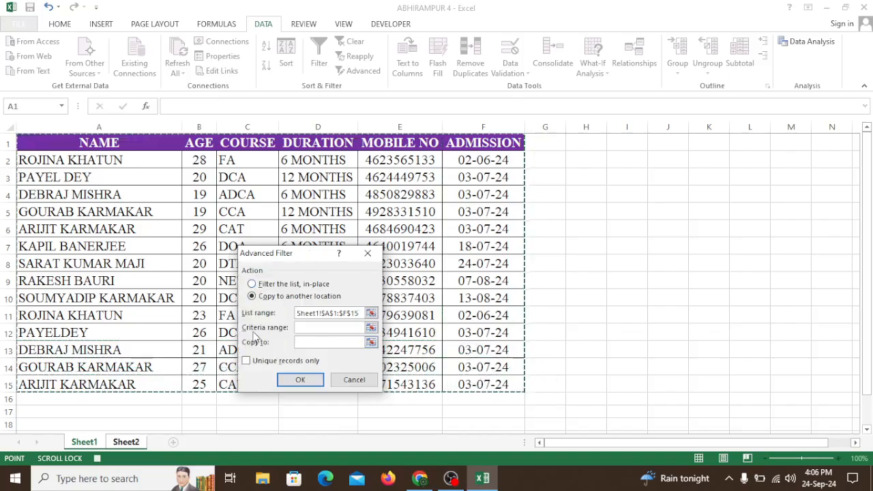
Set the filter's criteria range to G2:G3 and its copy-to range to E6:J6 on Sheet2, and run the filter
key("ctrl+Page_Down")
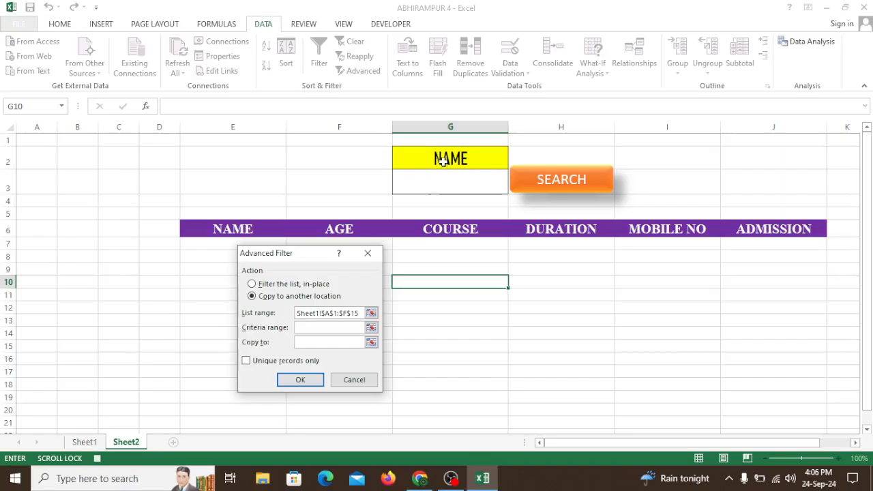
left_click_drag(442, 162, 443, 183)
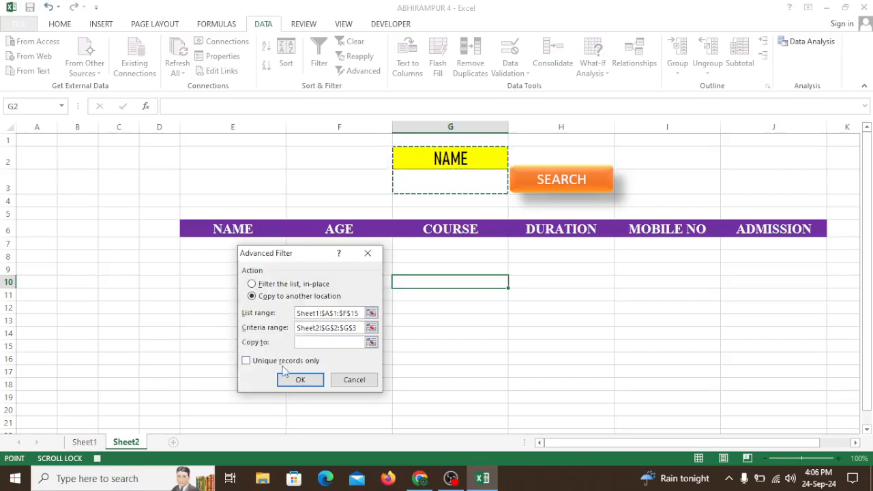
left_click(302, 343)
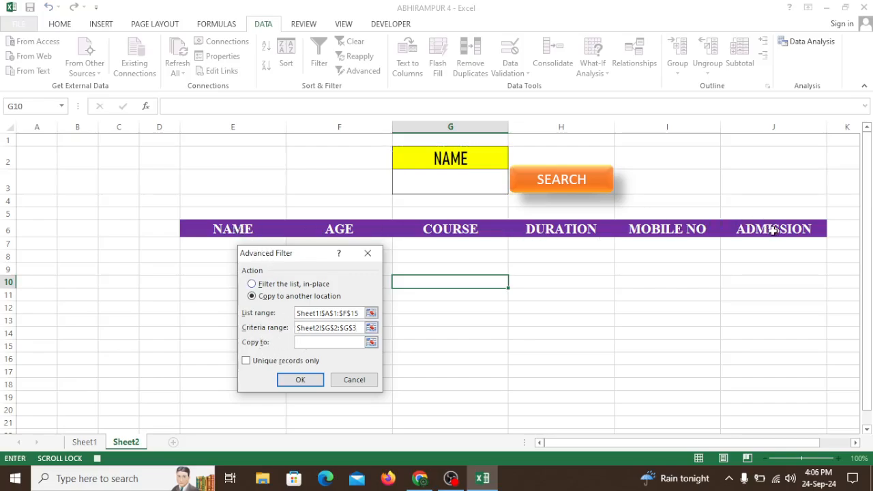
left_click_drag(260, 226, 308, 234)
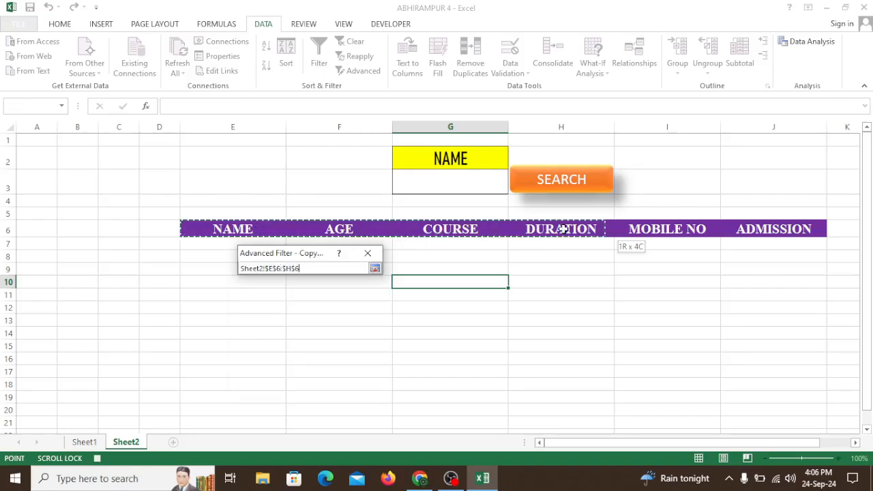
left_click_drag(694, 231, 732, 230)
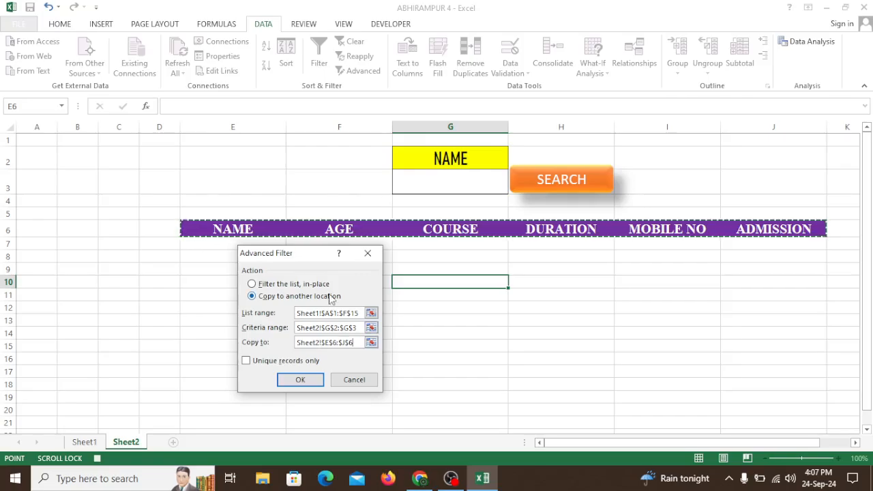
left_click(301, 381)
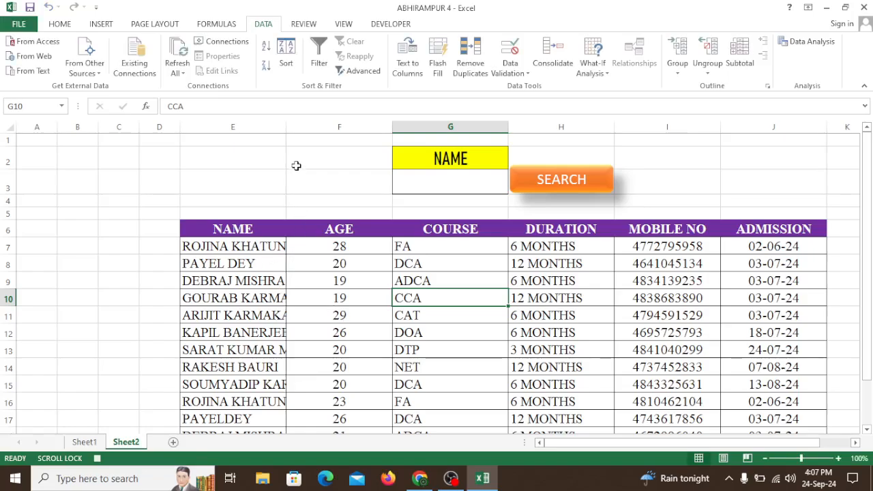
Compare the records copied to Sheet2 with the Sheet1 list, and stop recording the macro
scroll(304, 267, "down", 2)
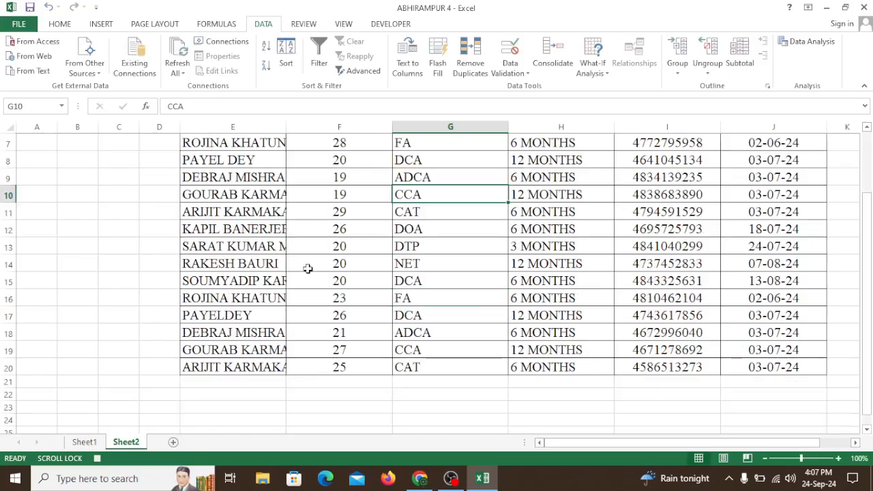
left_click(94, 443)
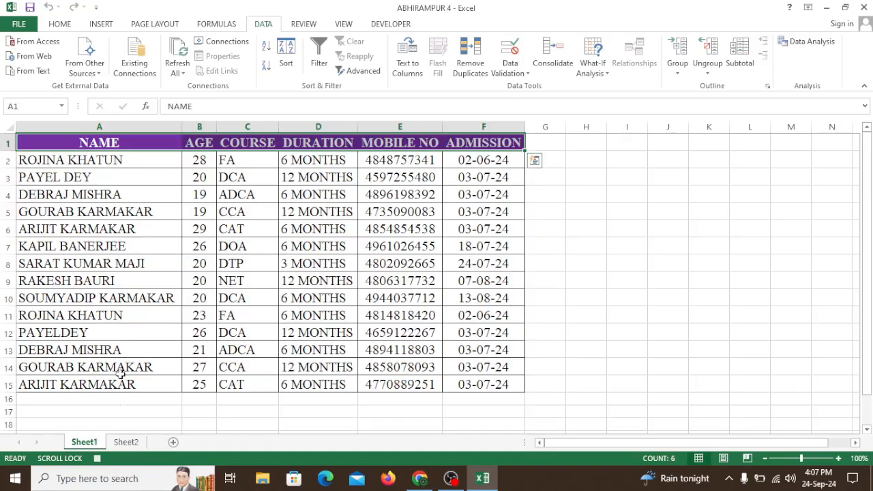
left_click(131, 444)
scroll(369, 296, "up", 2)
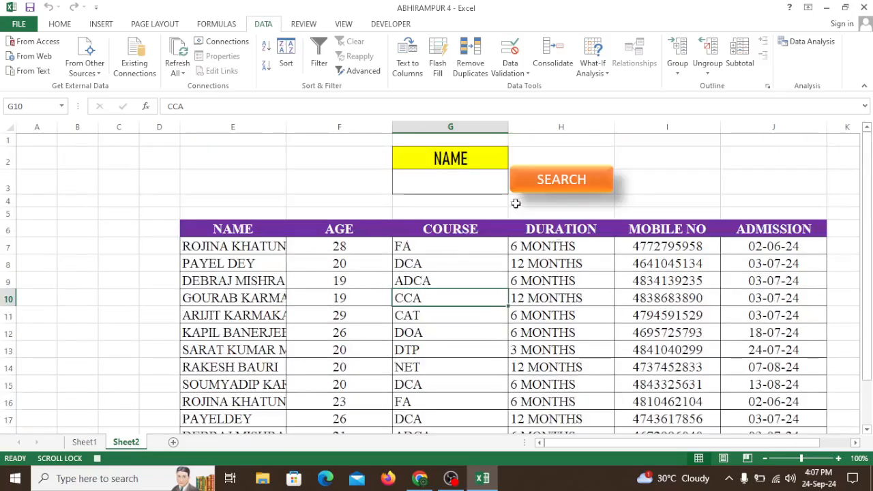
left_click(345, 25)
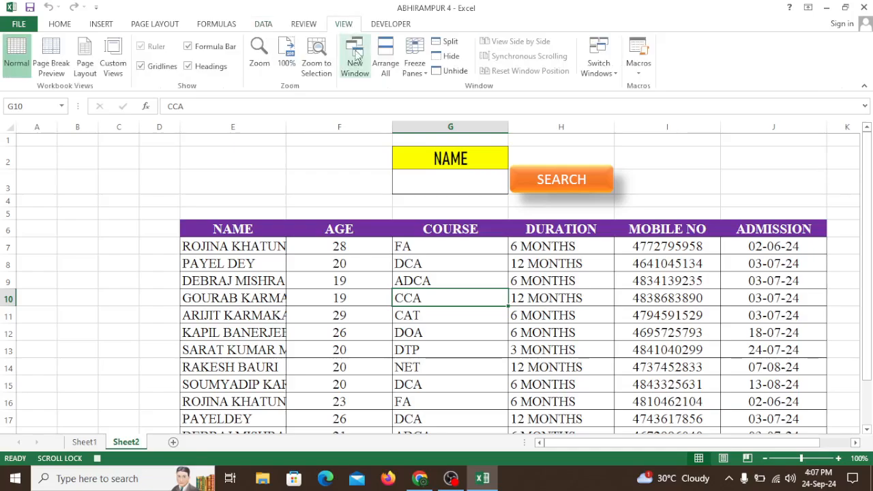
left_click(647, 70)
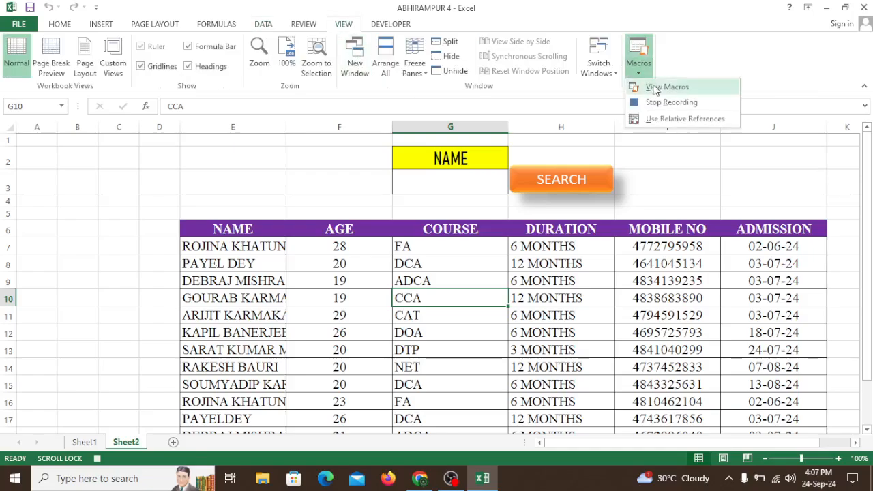
left_click(671, 103)
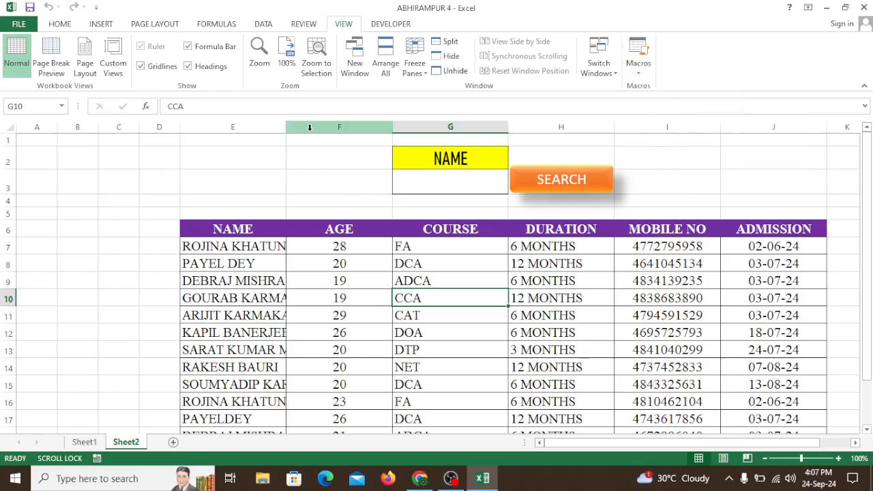
Widen column E slightly and assign the PERSONAL.XLSB!SEARCH_MAN2 macro to the SEARCH shape
left_click_drag(289, 129, 304, 139)
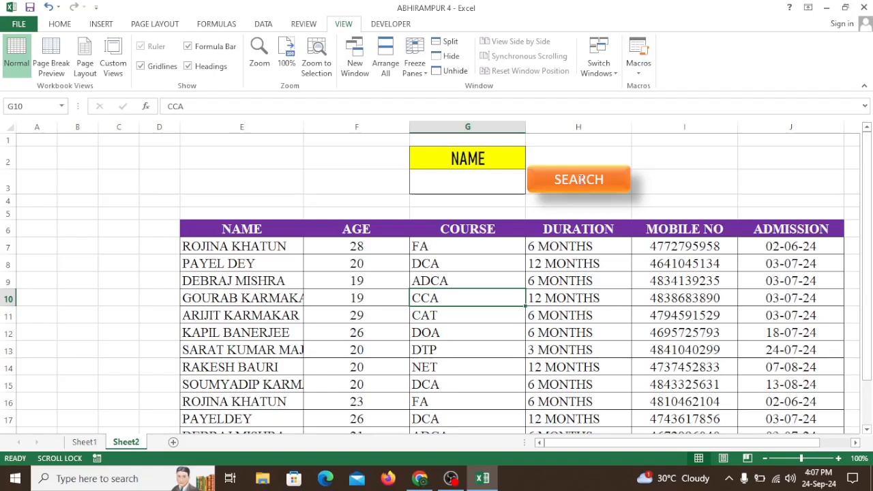
left_click(597, 179)
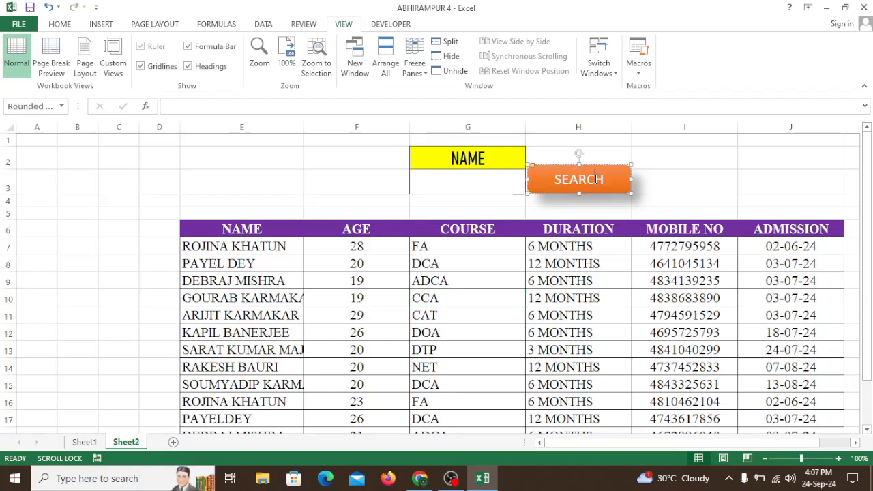
right_click(596, 179)
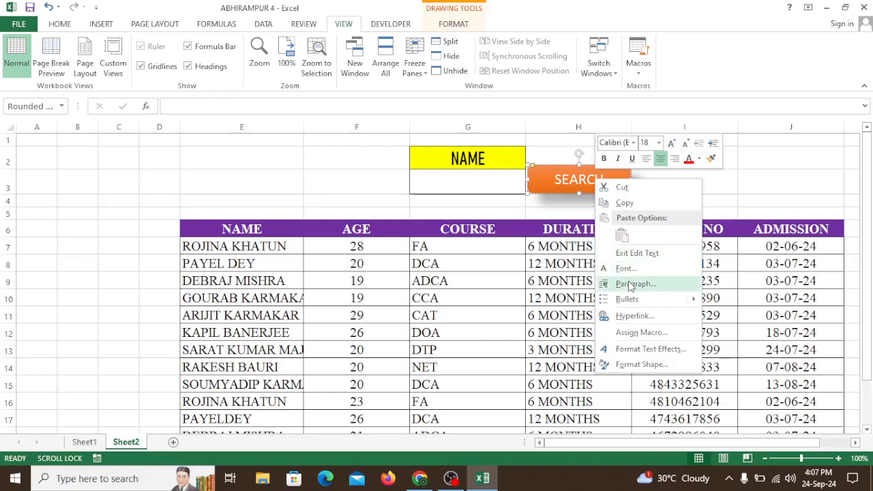
left_click(642, 332)
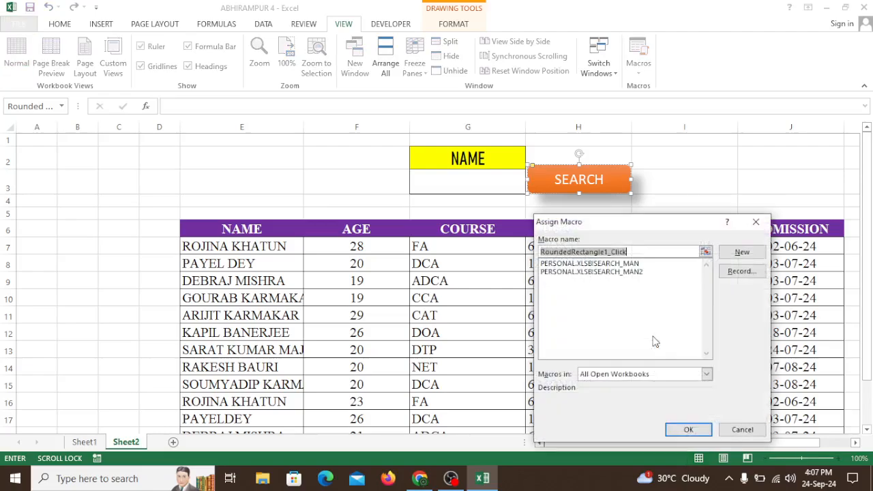
left_click_drag(655, 225, 343, 152)
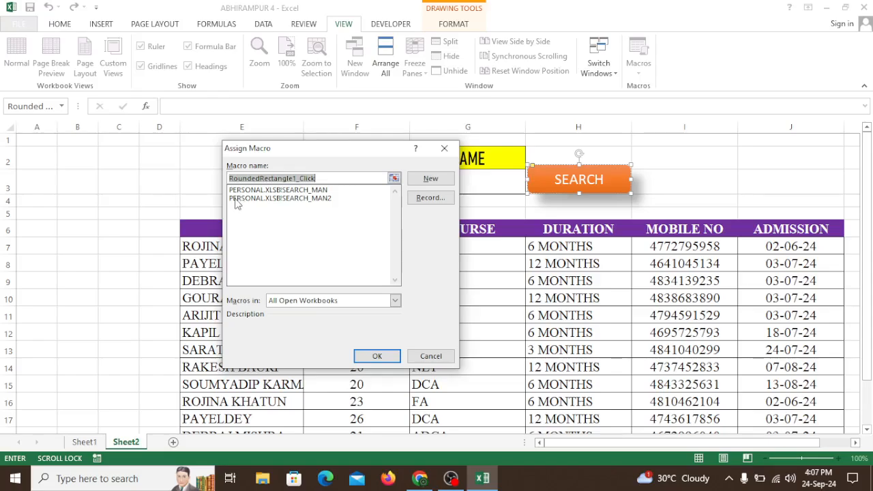
left_click(327, 202)
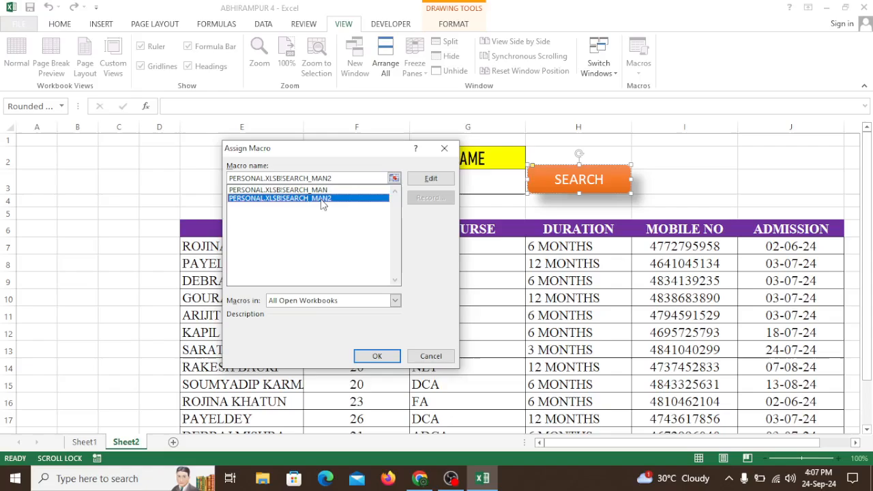
left_click(377, 356)
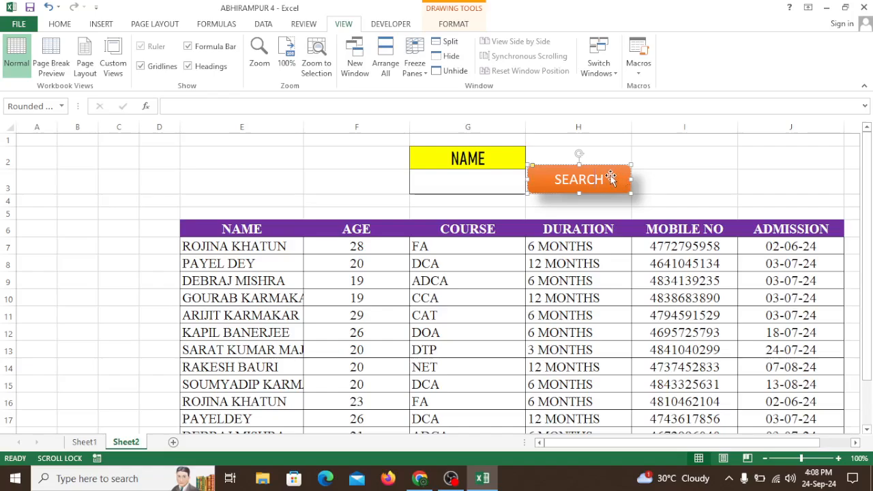
left_click(731, 185)
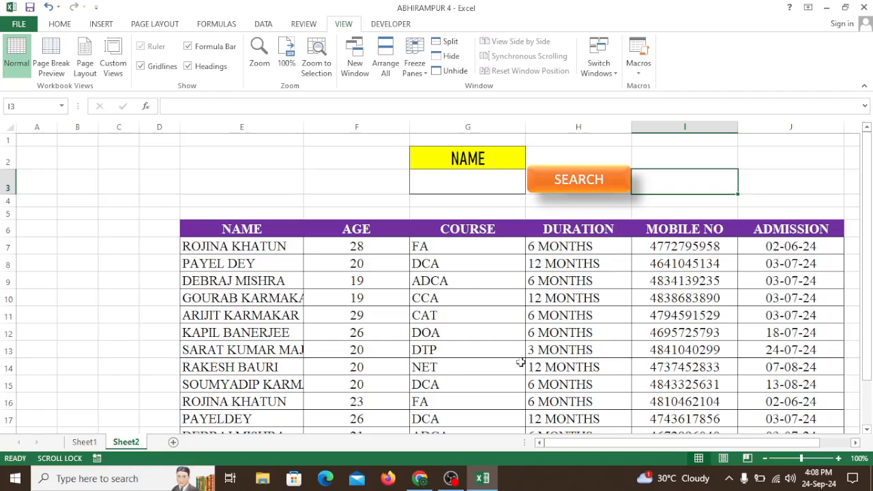
Enter a student's first name in cell G3 and run the search
left_click(471, 184)
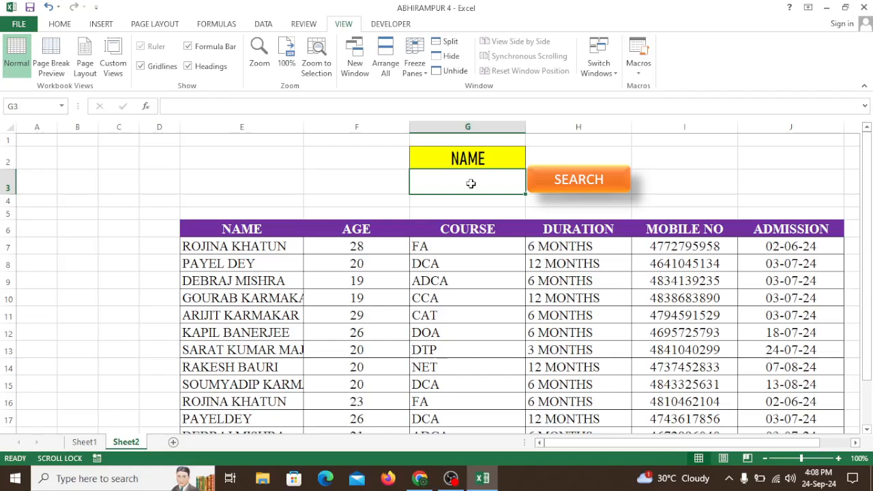
type("ARIJIT")
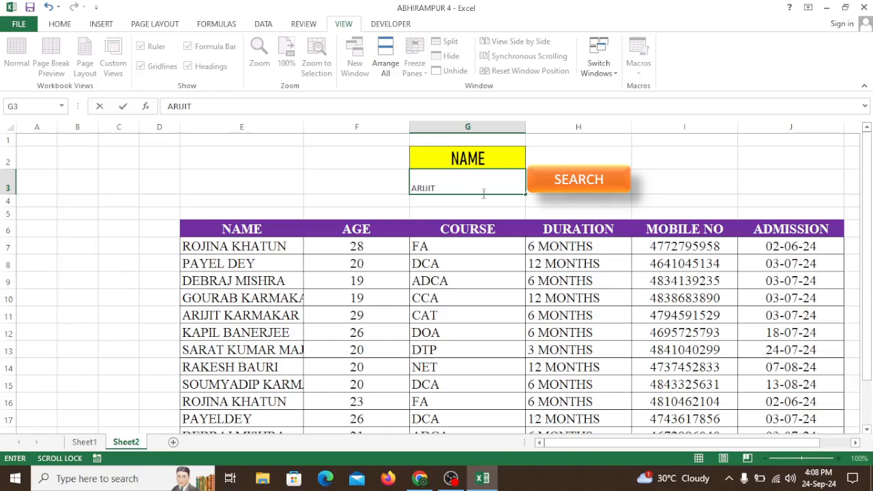
left_click(591, 191)
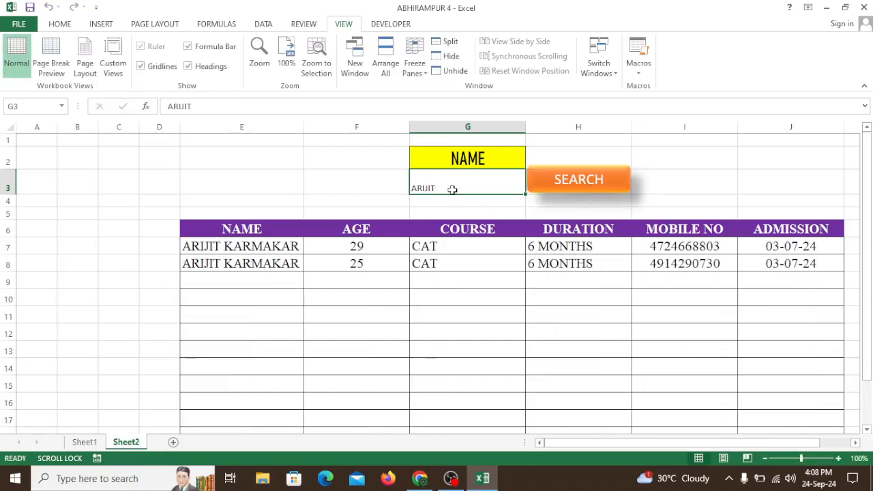
Increase the font size of the name entry cell G3 to 20
left_click(68, 25)
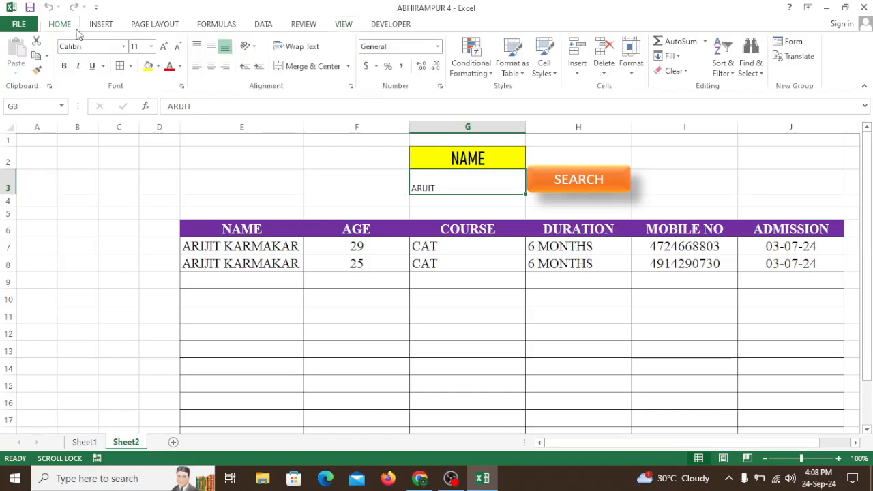
left_click(163, 47)
left_click(164, 46)
left_click(163, 46)
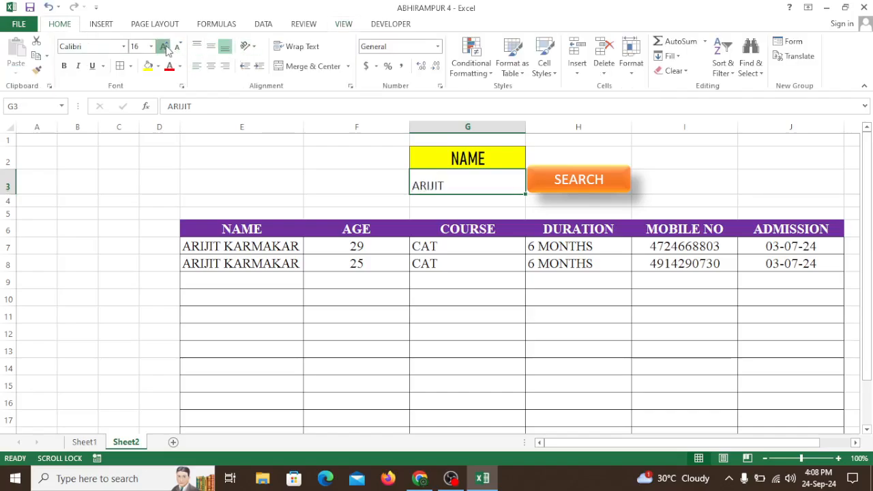
left_click(163, 47)
left_click(164, 46)
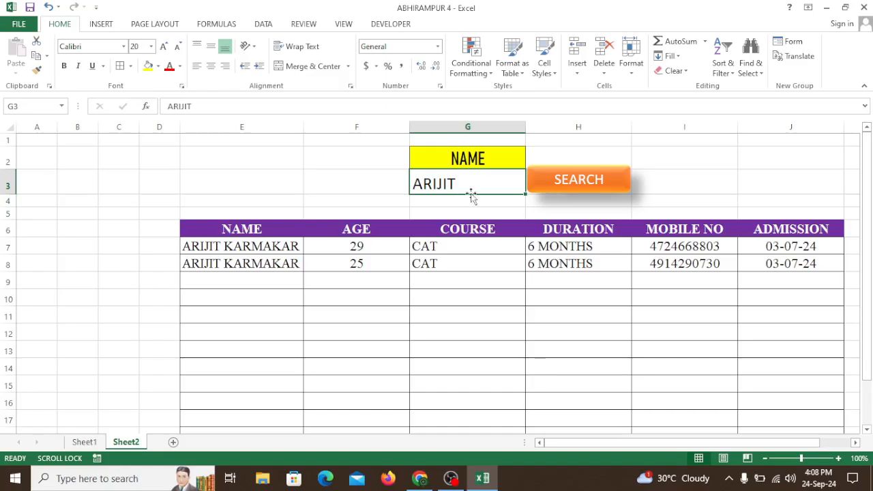
Search with P as the name in G3, and clear G3 and rerun the search to review the full record list
type("P")
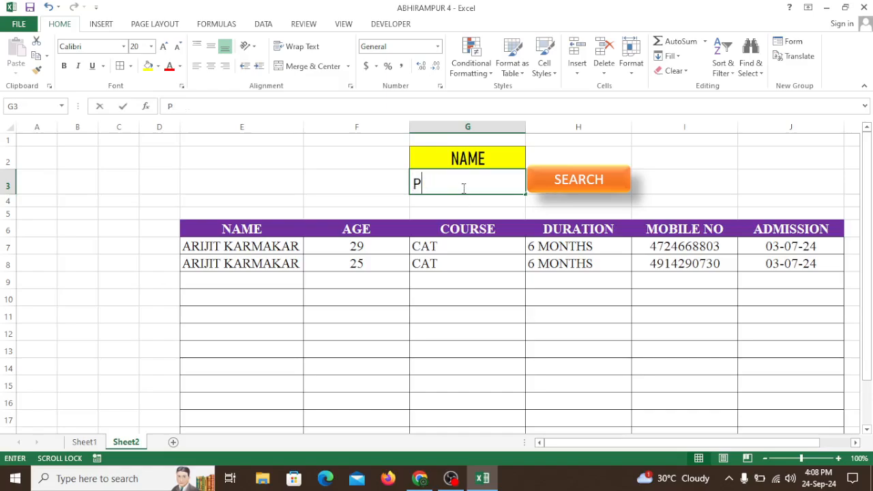
left_click(587, 188)
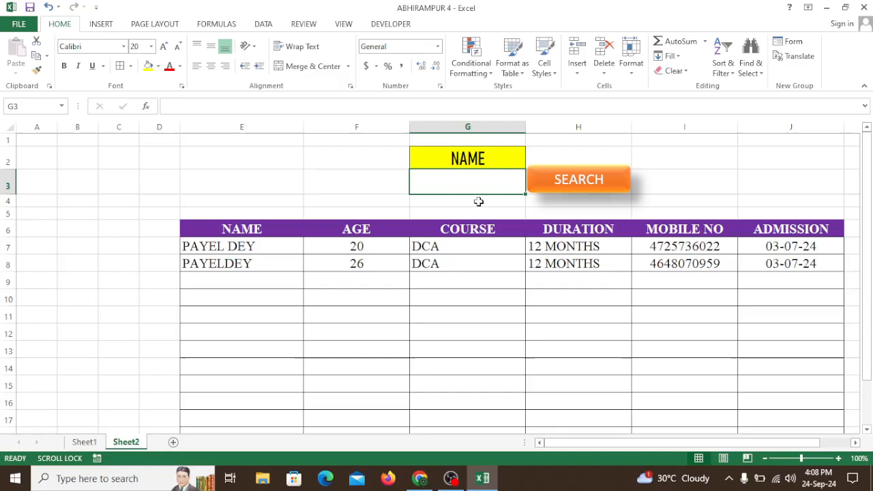
left_click(610, 187)
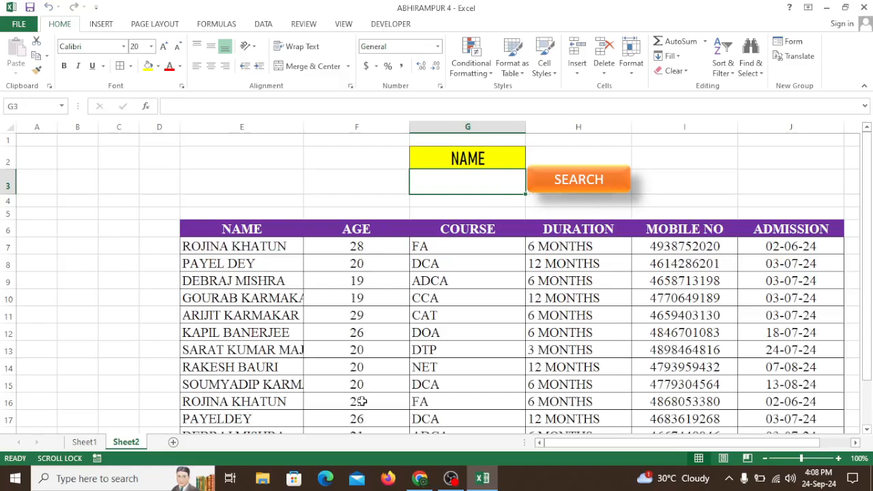
scroll(299, 309, "down", 2)
scroll(298, 308, "up", 2)
Test the search with the initials G, P and A in turn as the name in G3
type("G")
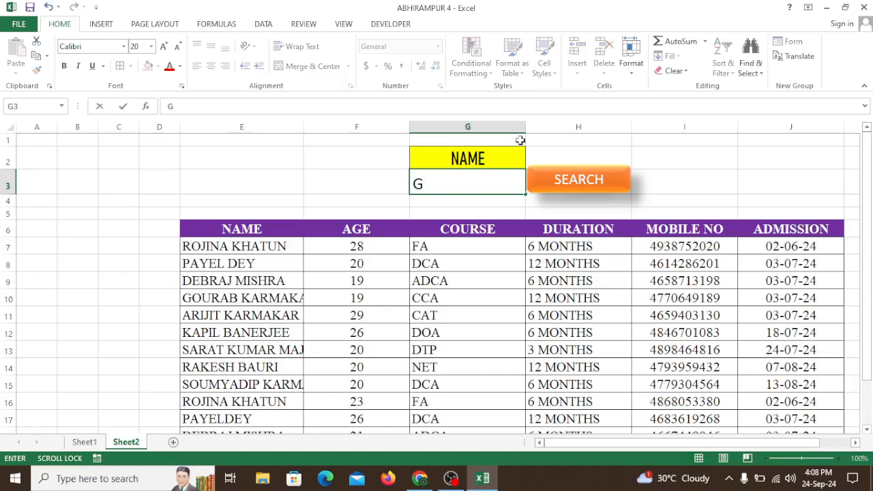
left_click(575, 187)
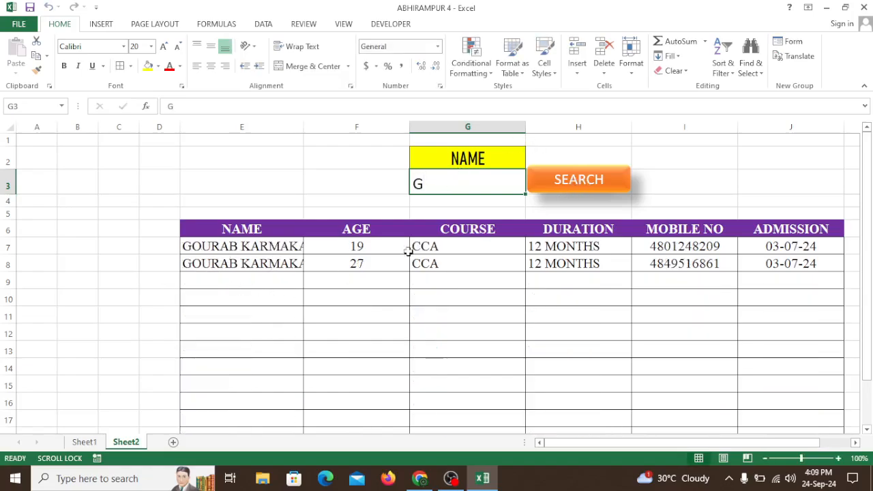
type("P")
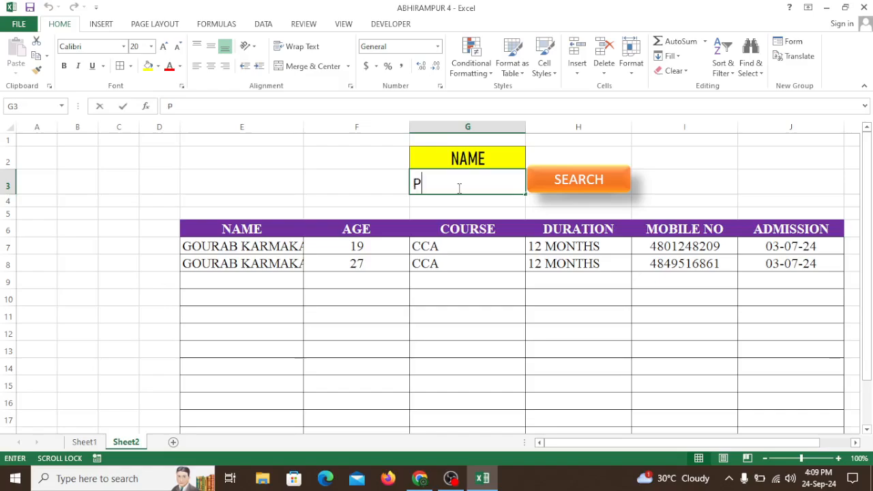
left_click(563, 180)
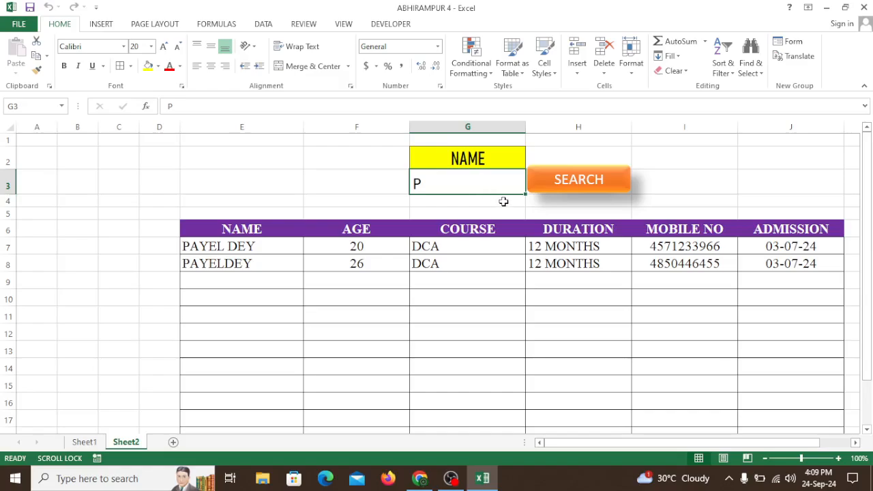
type("A")
left_click(580, 182)
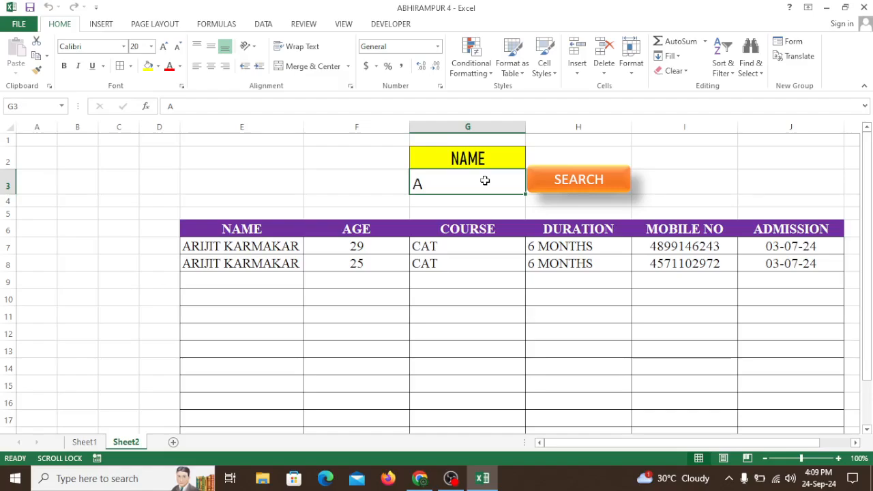
Search with R as the name in G3, and empty G3 and rerun the search to list all students again
type("R")
left_click(566, 193)
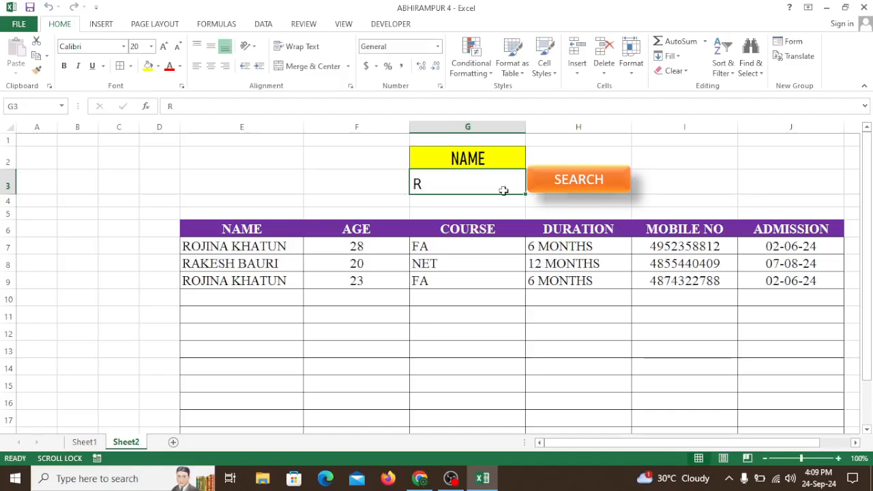
key("Delete")
left_click(579, 184)
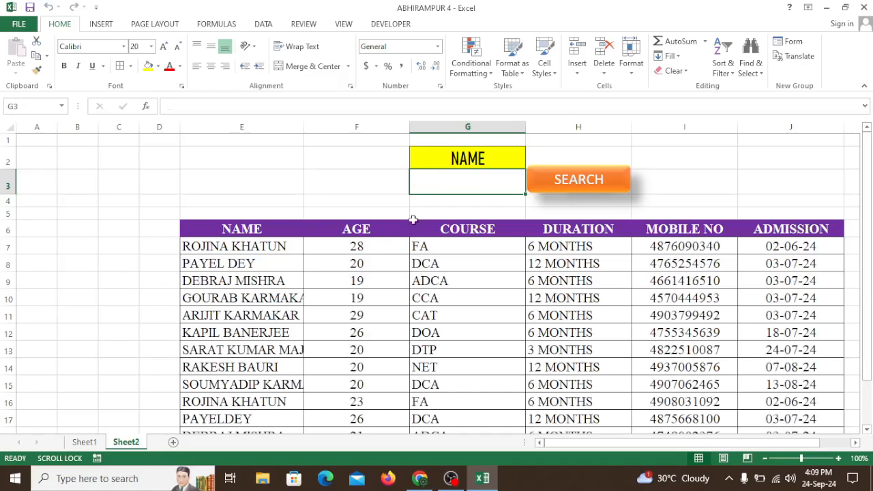